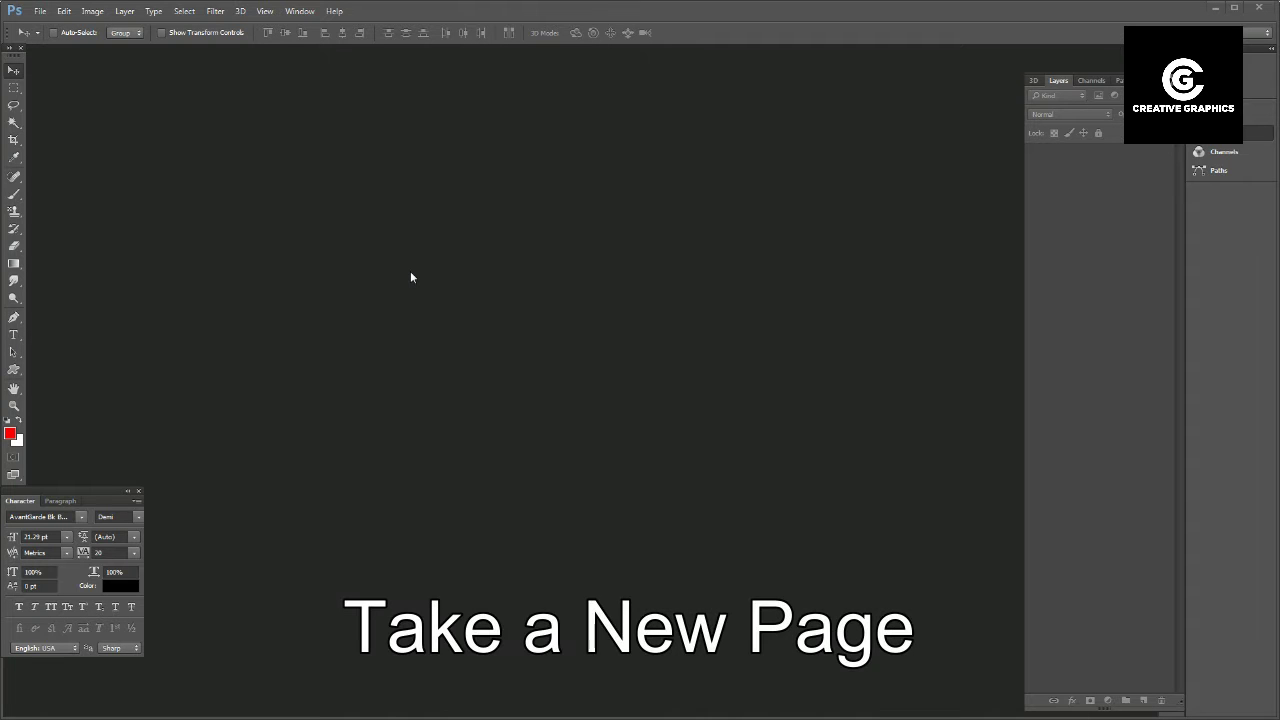
- Create a new blank document with the default Untitled-1 settings
{"action": "left_click", "coordinate": [40, 11]}
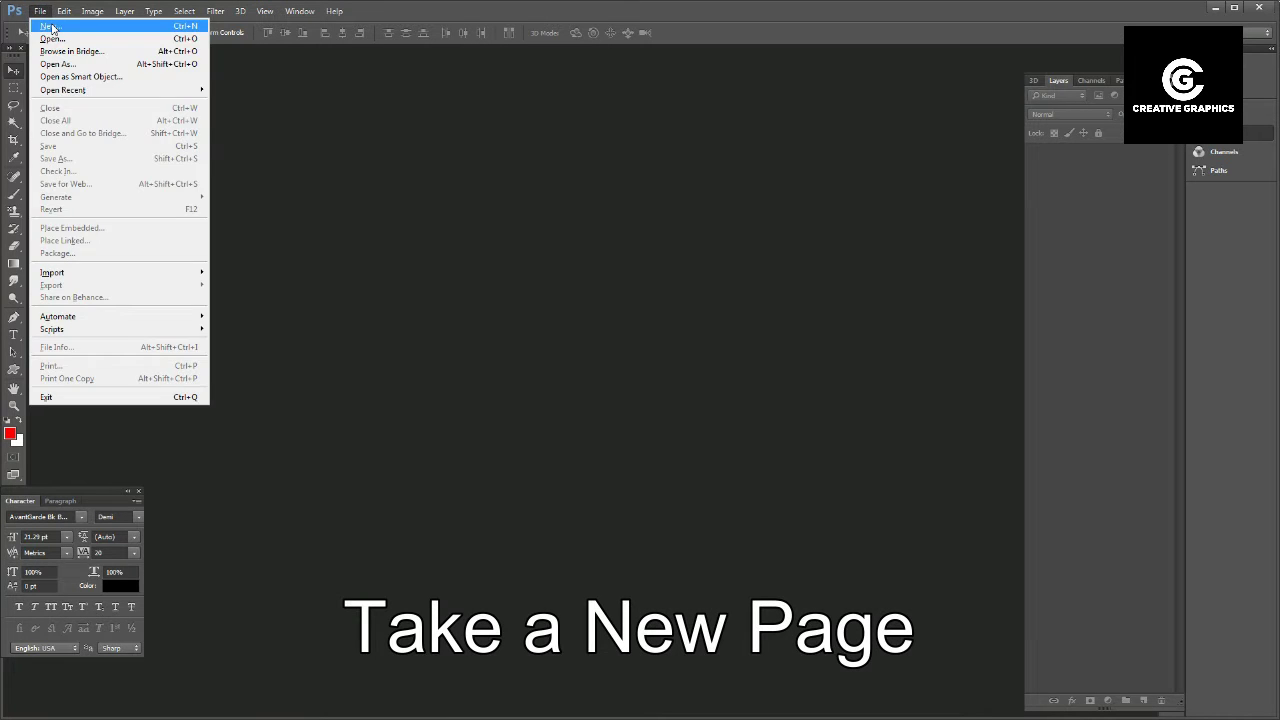
{"action": "left_click", "coordinate": [42, 27]}
{"action": "left_click", "coordinate": [780, 173]}
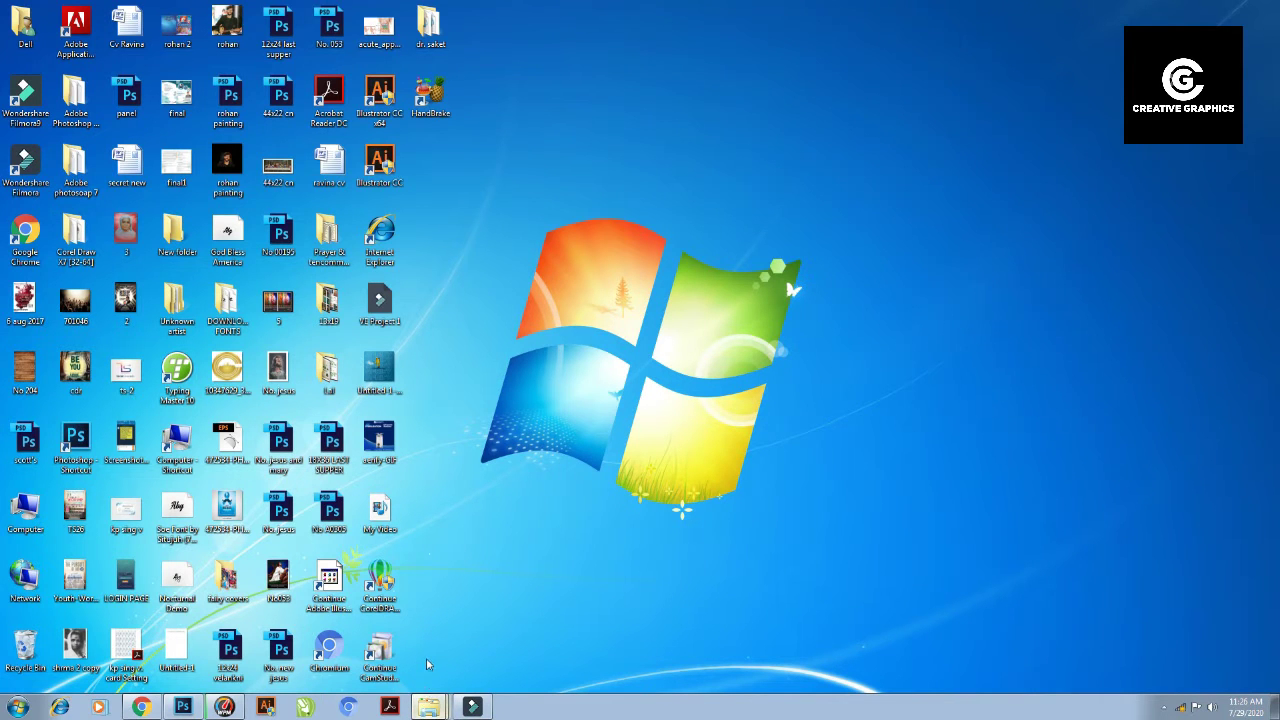
- Drag the men-model-man-hd-wallpaper-preview JPEG from the Worship images folder onto the canvas
{"action": "left_click", "coordinate": [428, 706]}
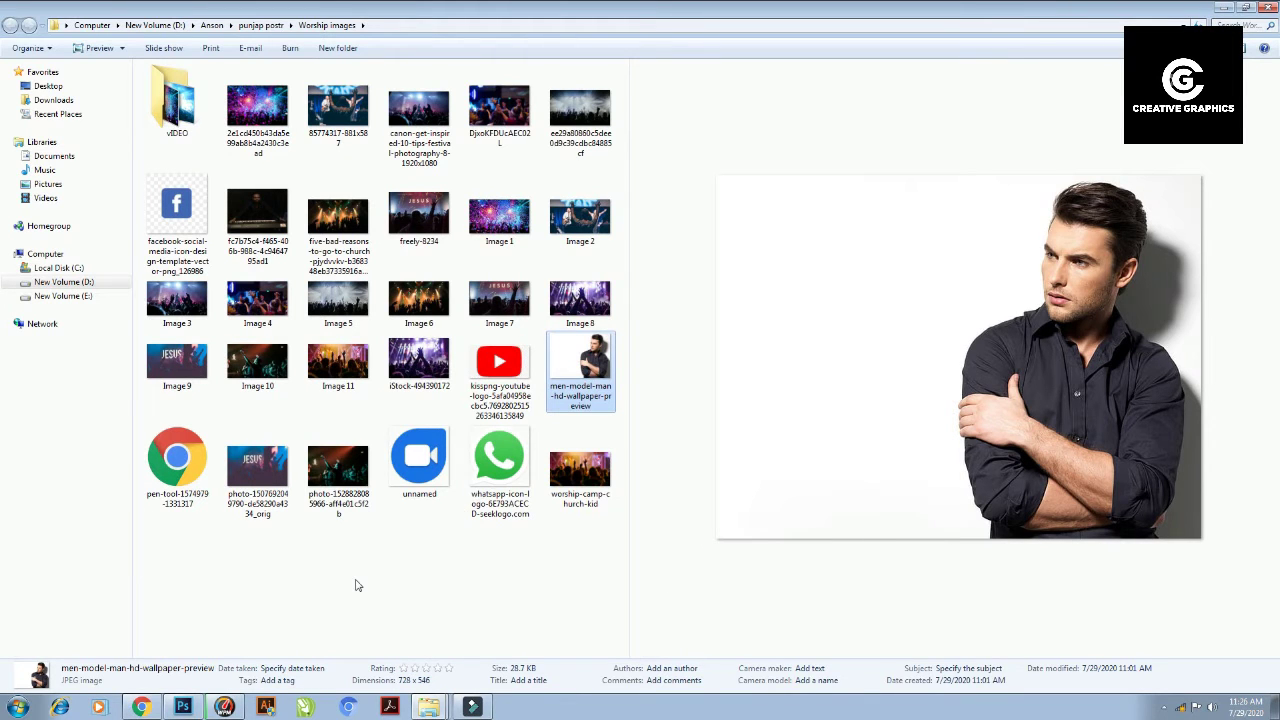
{"action": "left_click", "coordinate": [182, 706]}
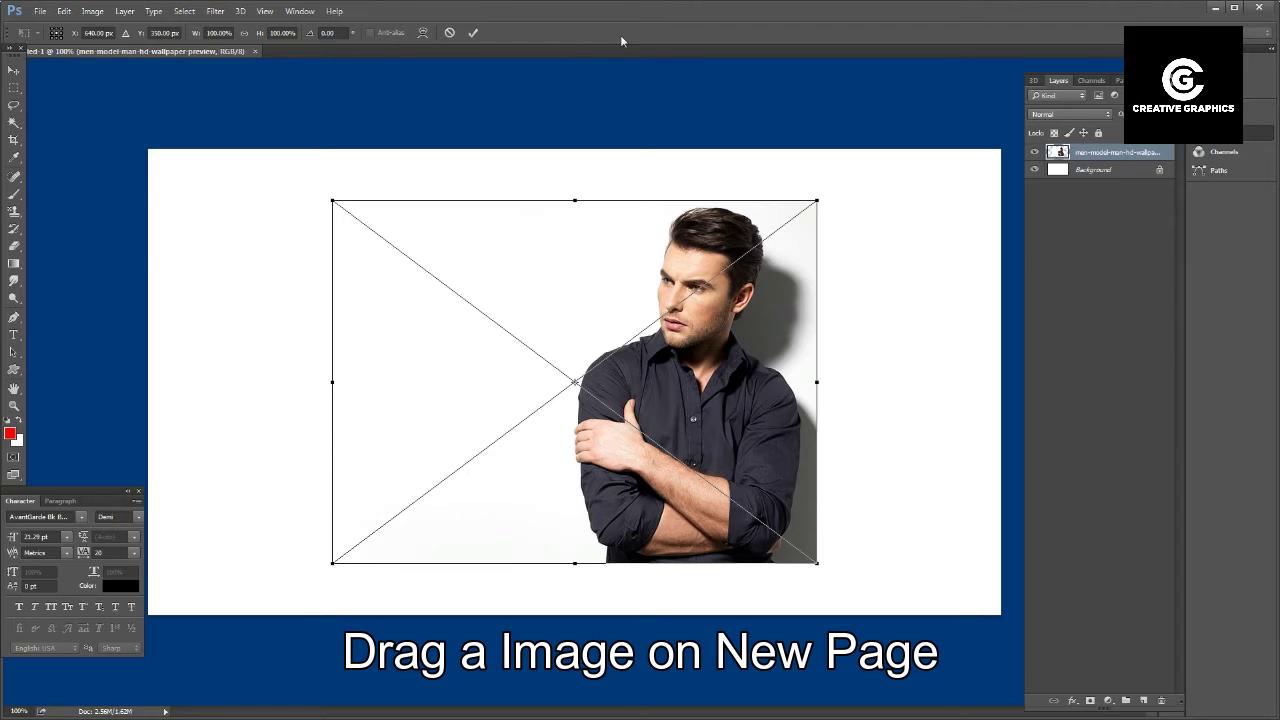
- Place the man photo and rasterize its layer into ordinary pixels
{"action": "left_click", "coordinate": [13, 70]}
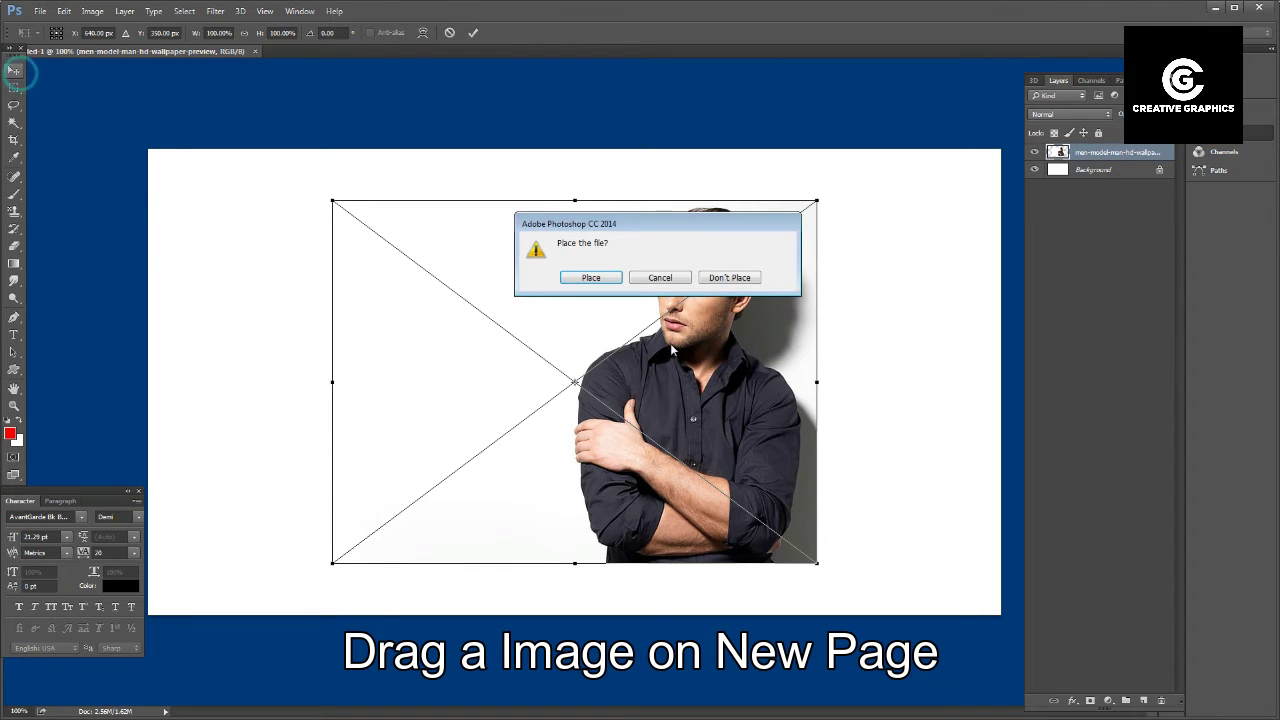
{"action": "left_click", "coordinate": [591, 278]}
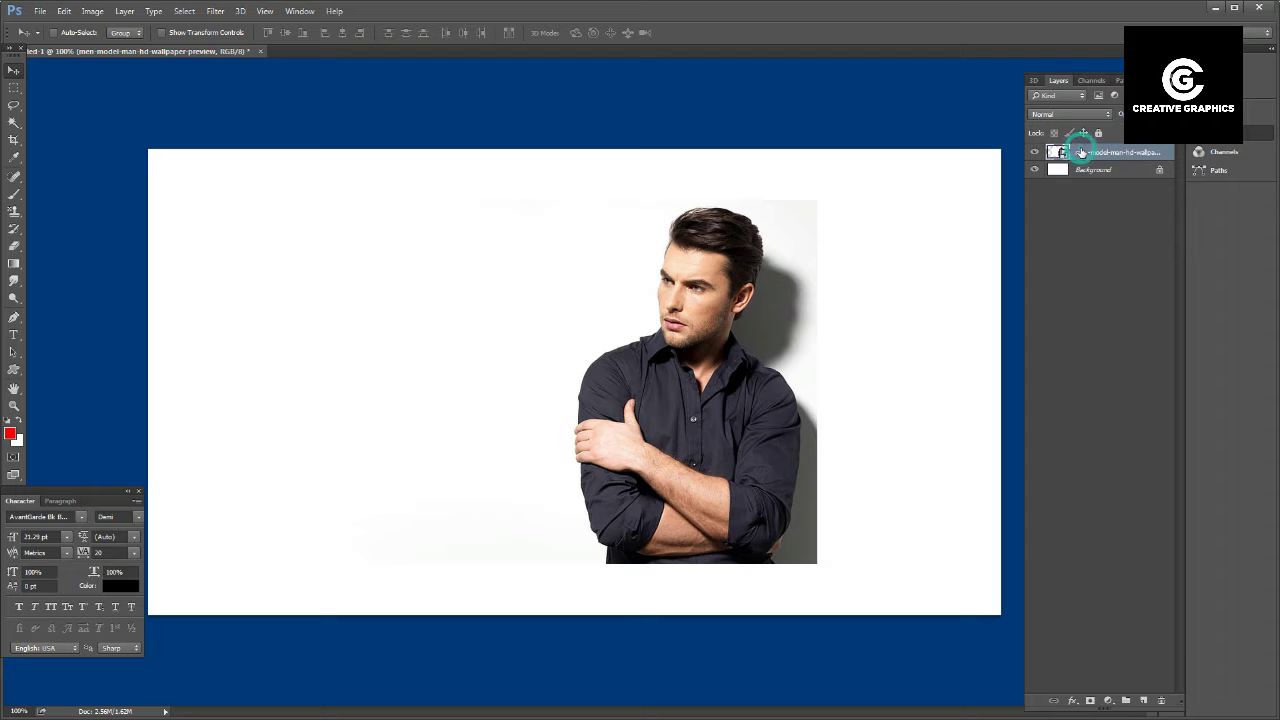
{"action": "right_click", "coordinate": [1083, 152]}
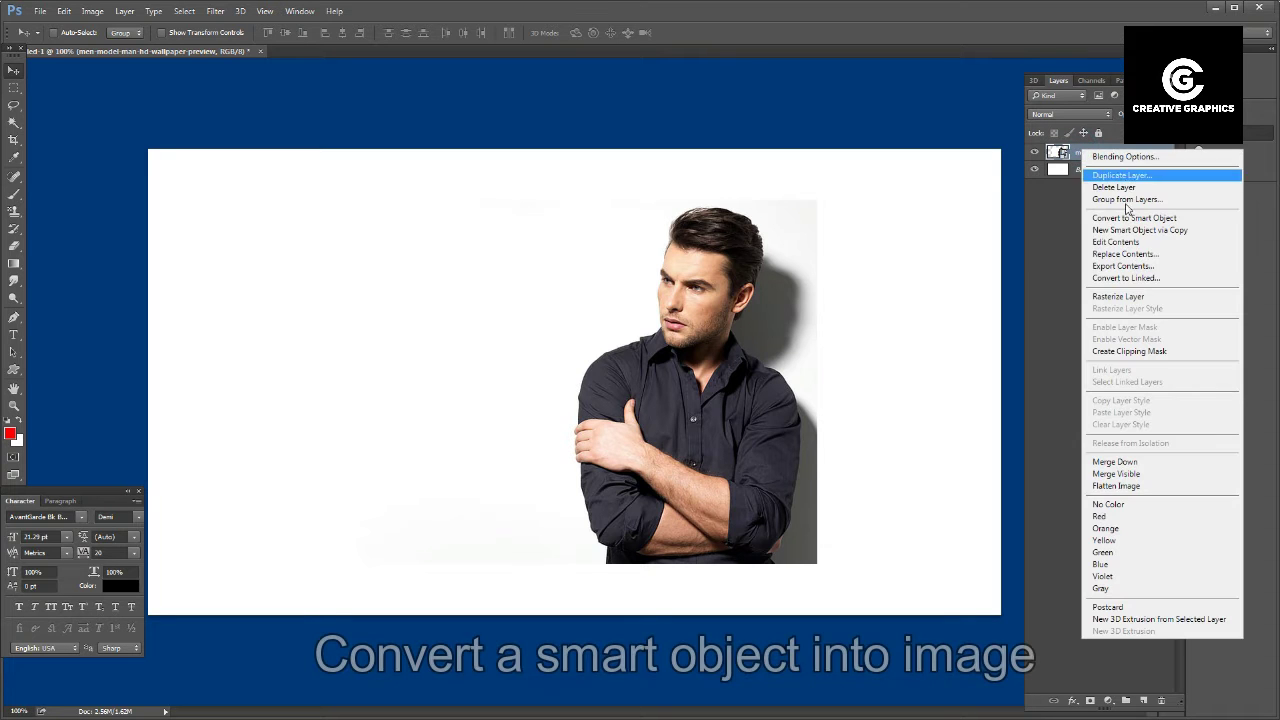
{"action": "left_click", "coordinate": [1116, 297]}
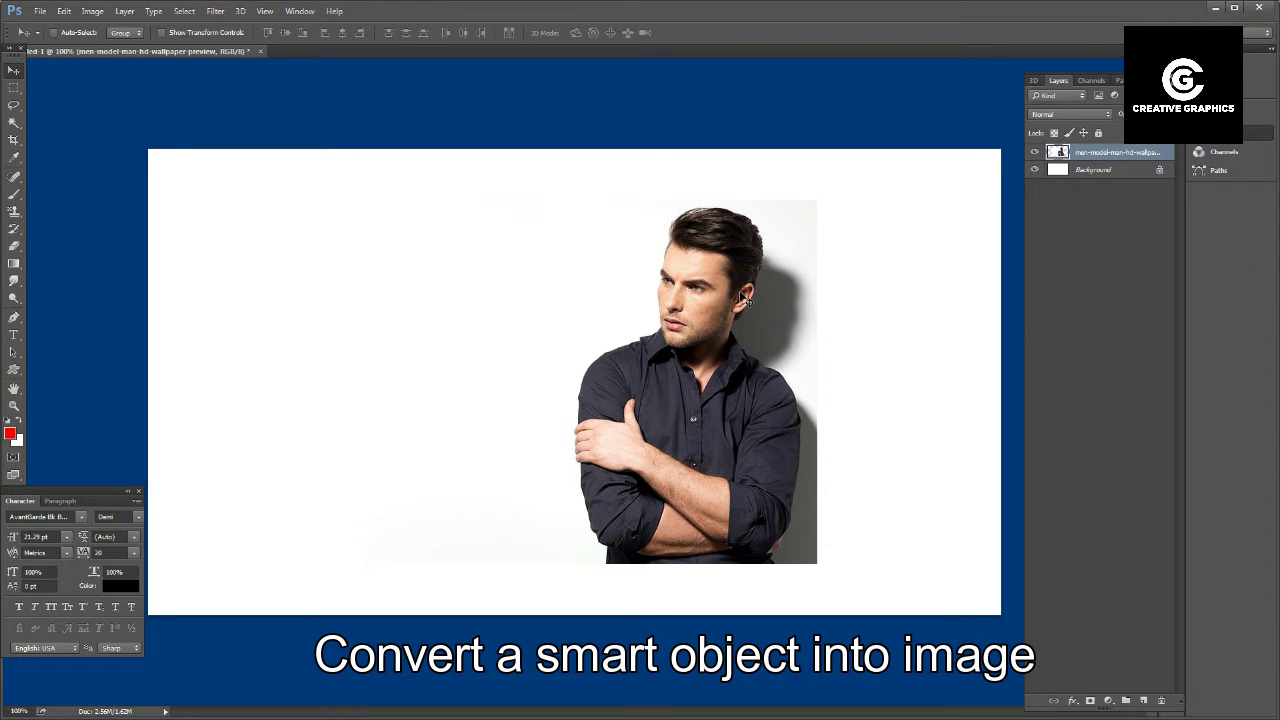
- Scale the photo up to about 127% around its centre to fill the canvas height
{"action": "key", "text": "ctrl+t"}
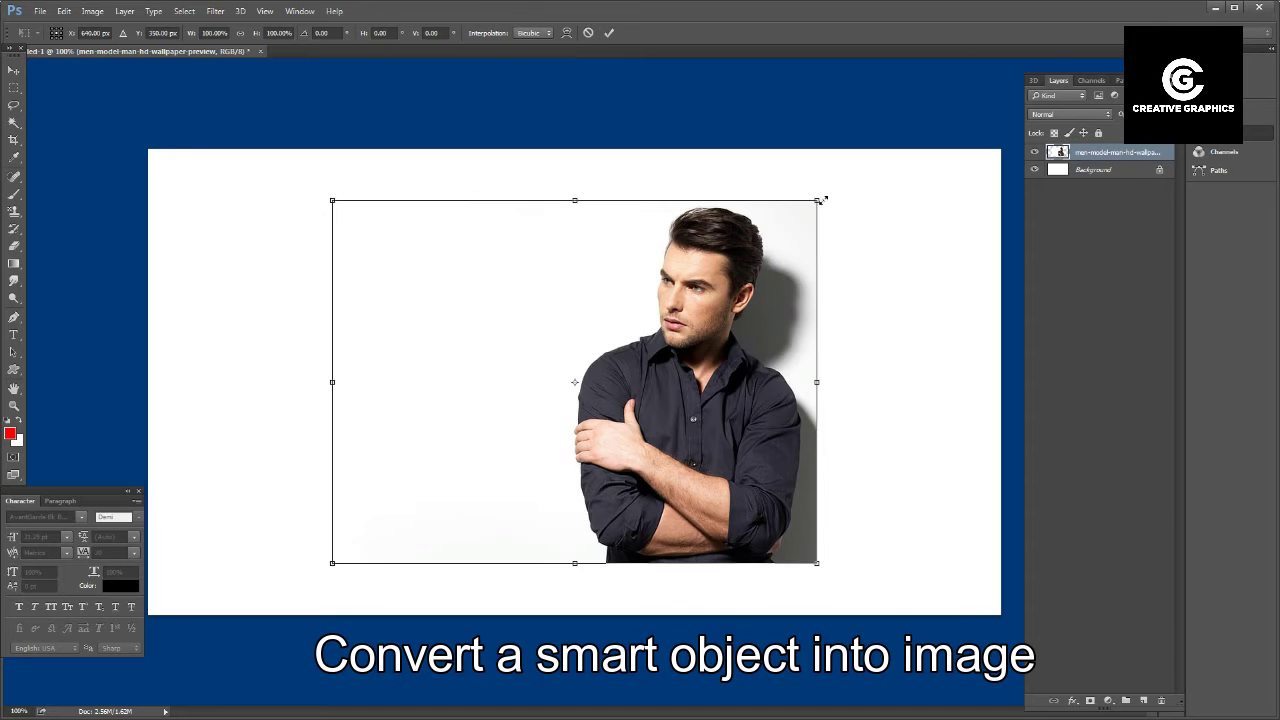
{"action": "left_click_drag", "start_coordinate": [821, 200], "coordinate": [912, 181]}
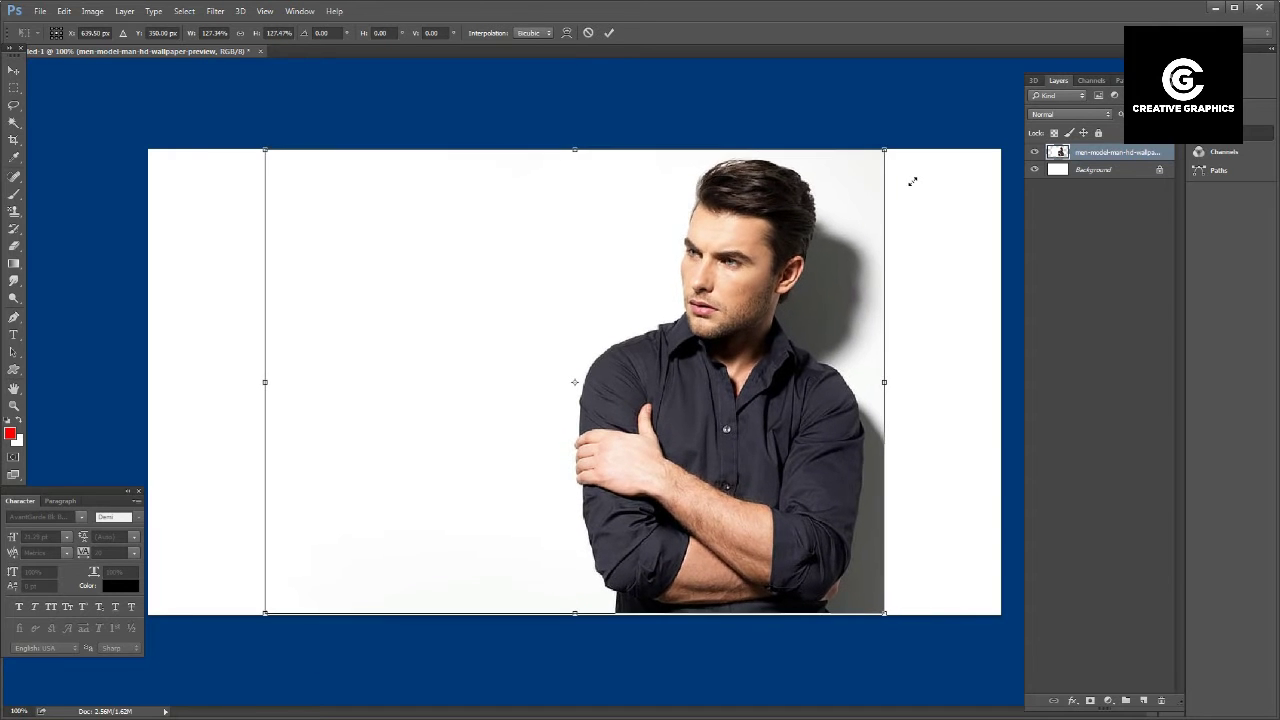
{"action": "key", "text": "Return"}
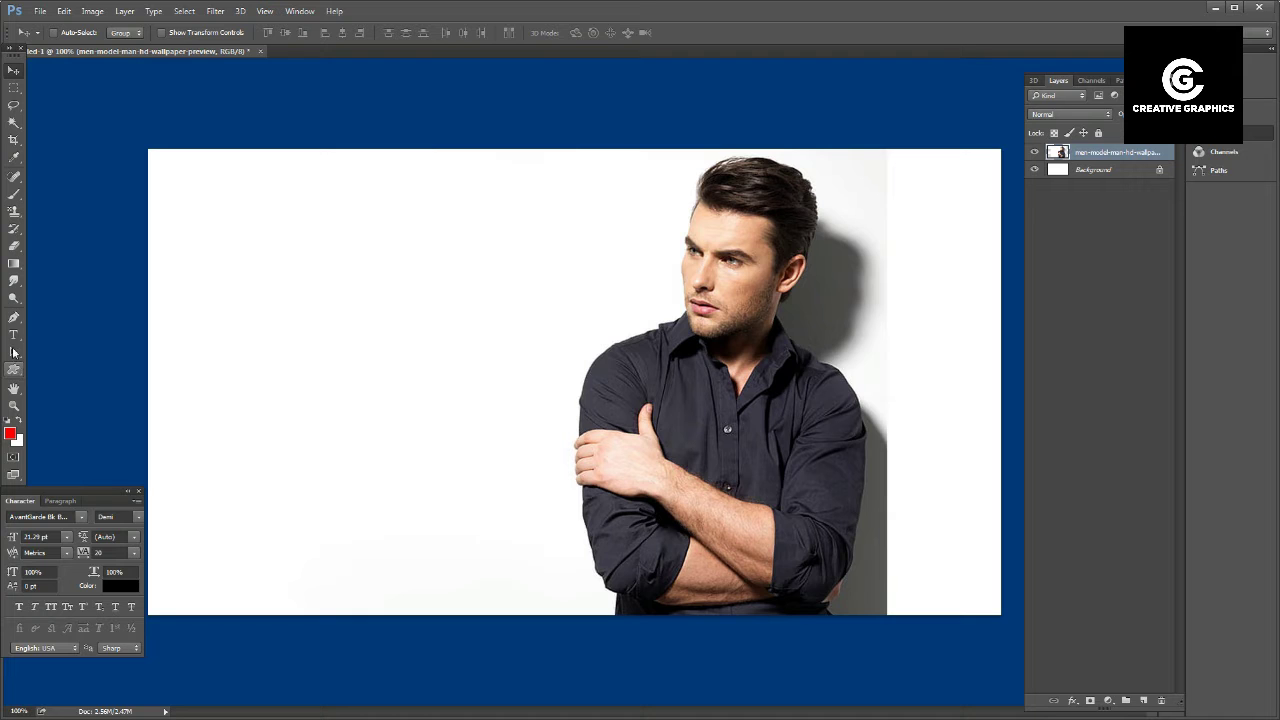
- Select the Pen tool and zoom in closely on the man's hair and face
{"action": "left_click", "coordinate": [14, 317]}
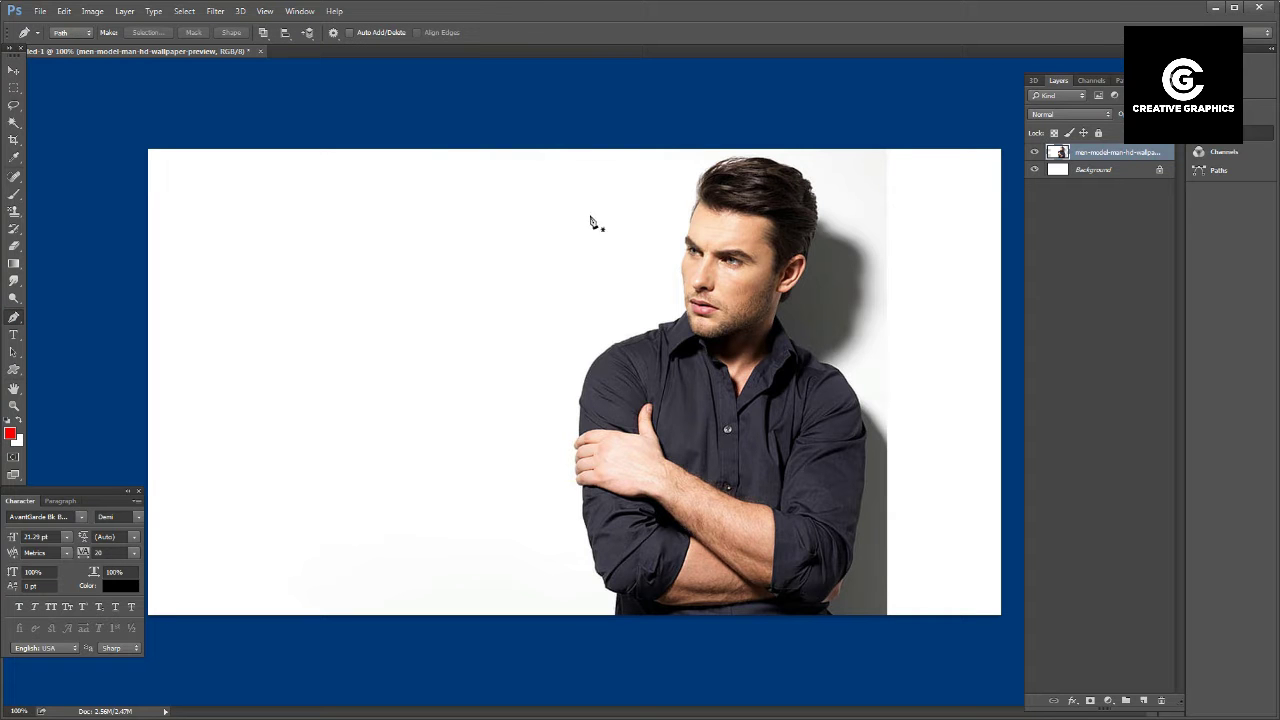
{"action": "key", "text": "z"}
{"action": "mouse_move", "coordinate": [706, 177]}
{"action": "left_mouse_down"}
{"action": "mouse_move", "coordinate": [786, 222]}
{"action": "mouse_move", "coordinate": [736, 268]}
{"action": "left_mouse_up"}
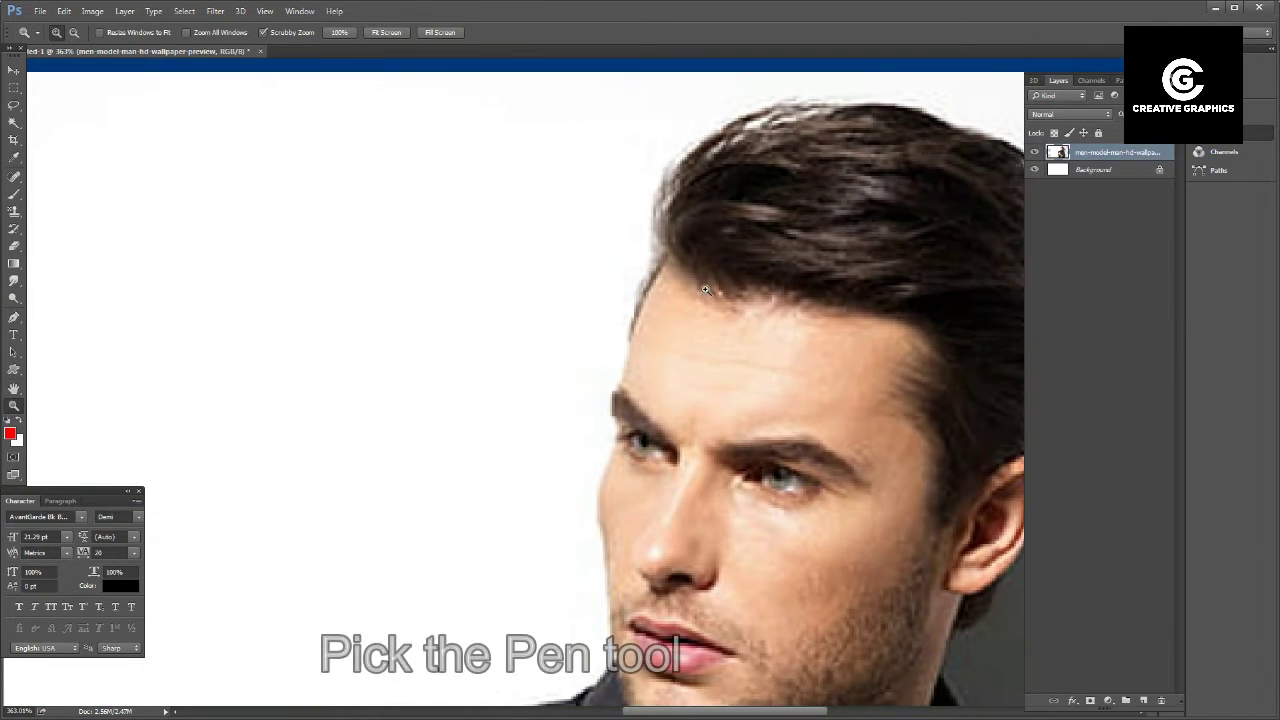
{"action": "left_click", "coordinate": [14, 317]}
- Trace the path from the hairline down the forehead, brow and cheek to the chin
{"action": "left_click", "coordinate": [629, 346]}
{"action": "left_click", "coordinate": [617, 390]}
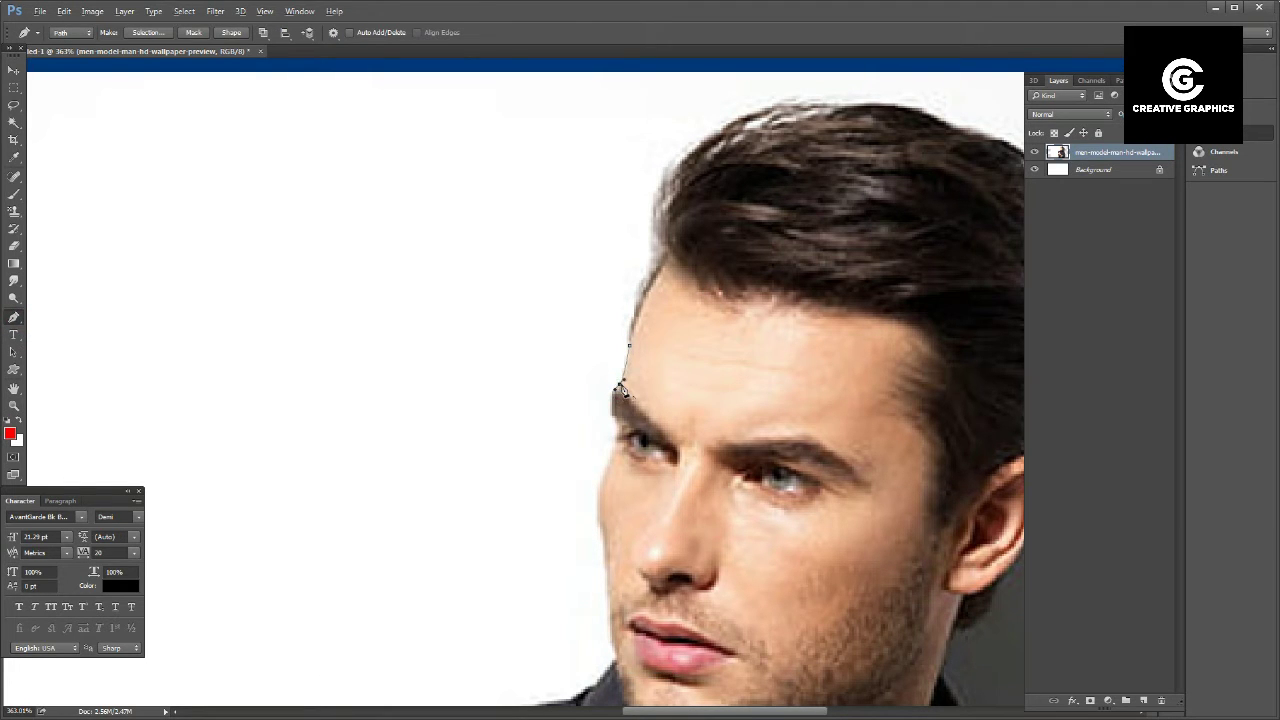
{"action": "left_click_drag", "start_coordinate": [613, 416], "coordinate": [621, 442]}
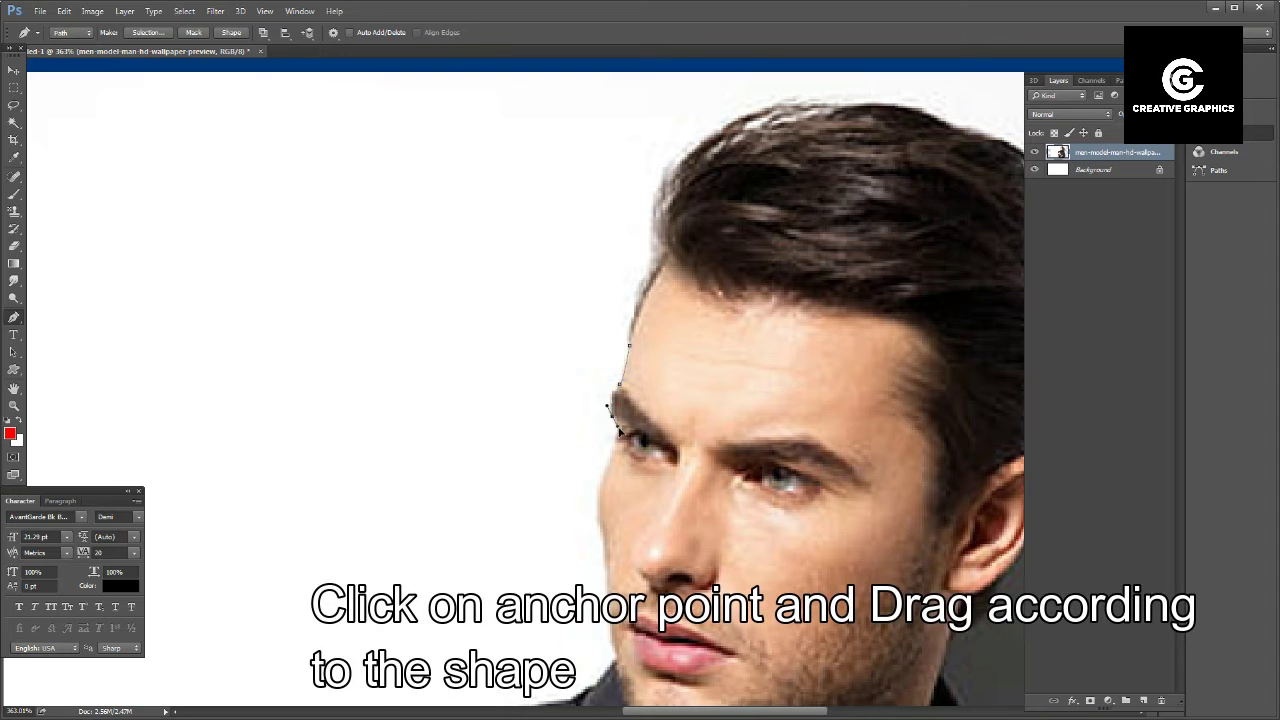
{"action": "left_click", "coordinate": [608, 414]}
{"action": "left_click_drag", "start_coordinate": [613, 455], "coordinate": [606, 472]}
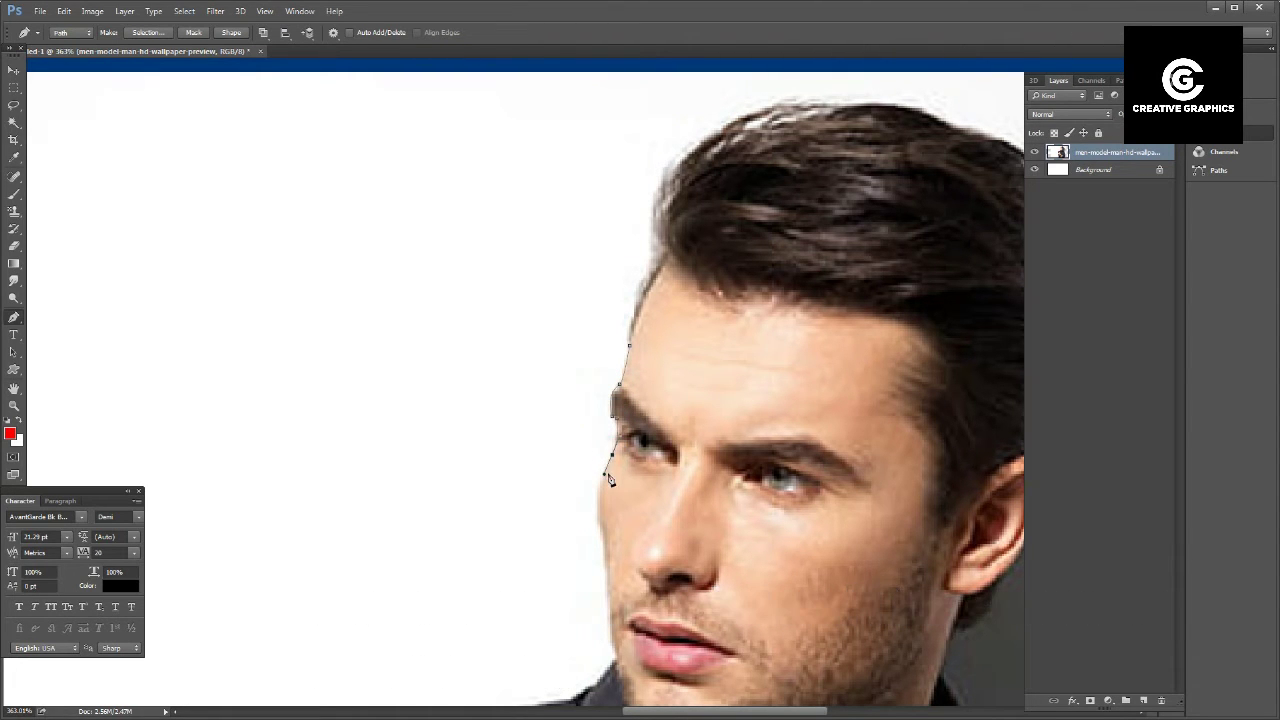
{"action": "scroll", "coordinate": [610, 452], "scroll_direction": "down", "scroll_amount": 5}
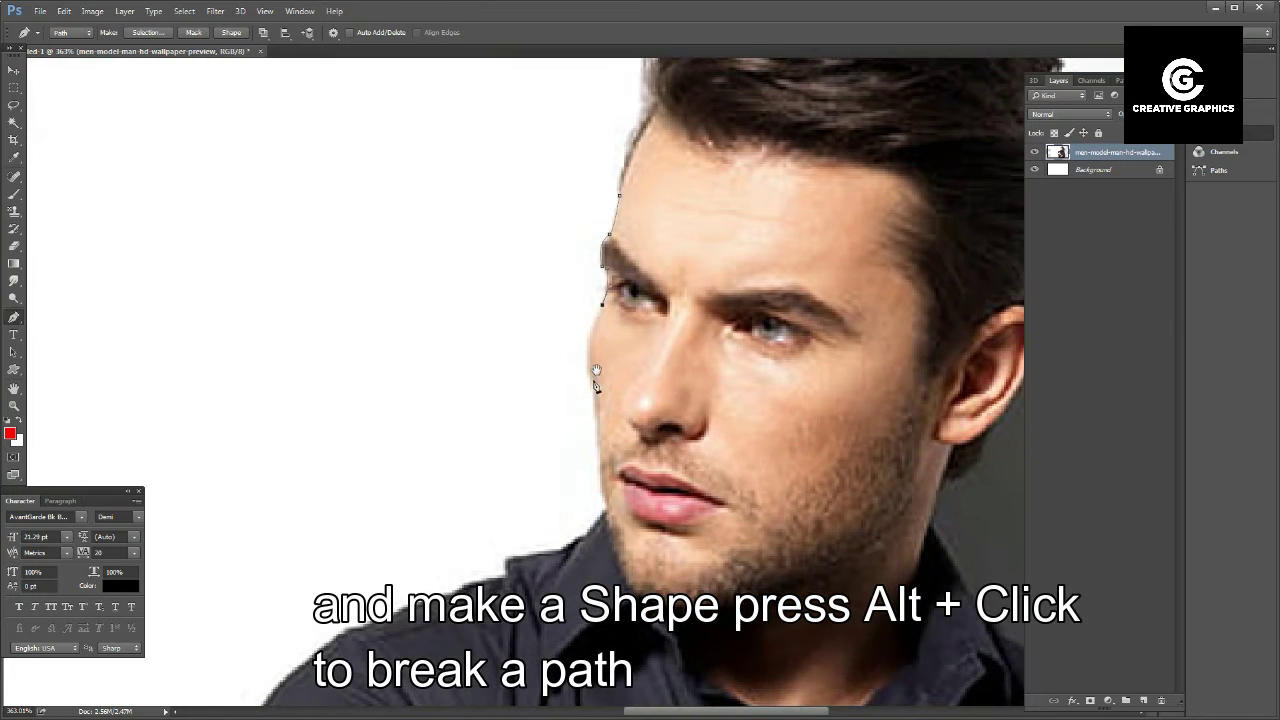
{"action": "left_click_drag", "start_coordinate": [591, 377], "coordinate": [601, 425]}
{"action": "left_click", "coordinate": [597, 443]}
{"action": "left_click", "coordinate": [598, 470]}
{"action": "left_click", "coordinate": [597, 443], "text": "alt"}
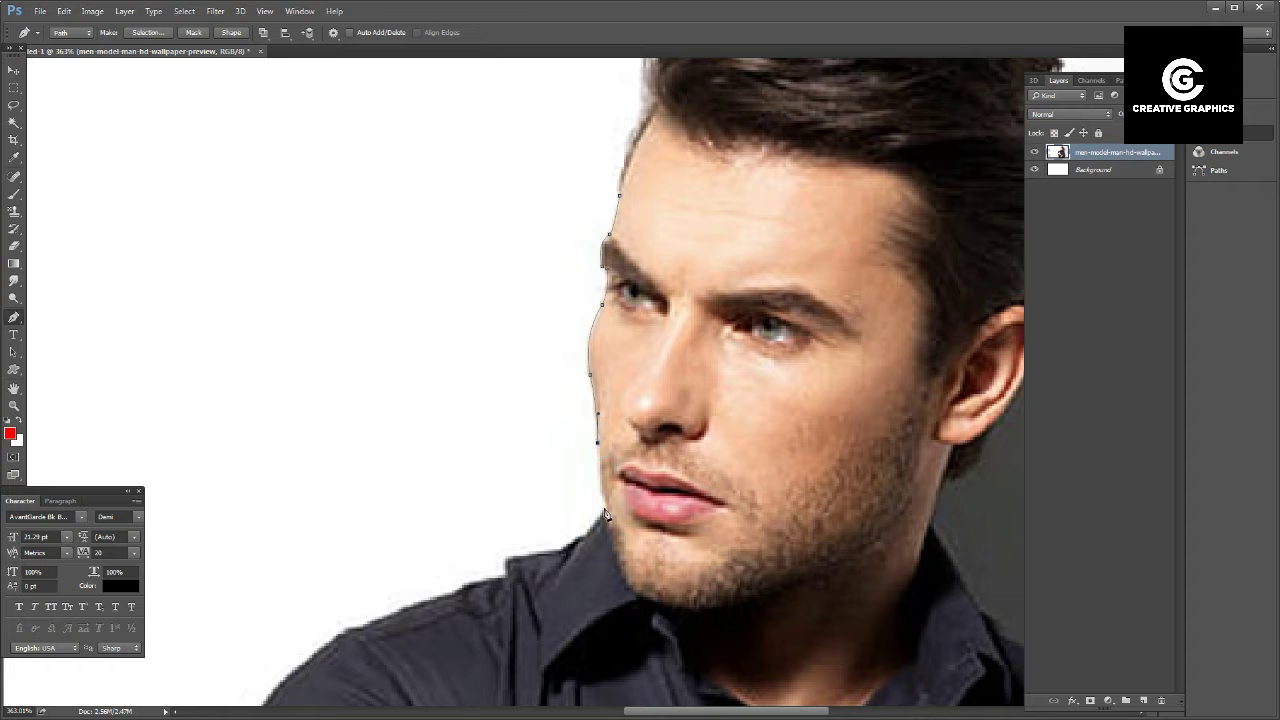
{"action": "left_click_drag", "start_coordinate": [600, 494], "coordinate": [610, 523]}
- Continue the path from the chin along the collar and shoulder down the upper arm
{"action": "scroll", "coordinate": [606, 512], "scroll_direction": "down", "scroll_amount": 3}
{"action": "scroll", "coordinate": [597, 529], "scroll_direction": "down", "scroll_amount": 1}
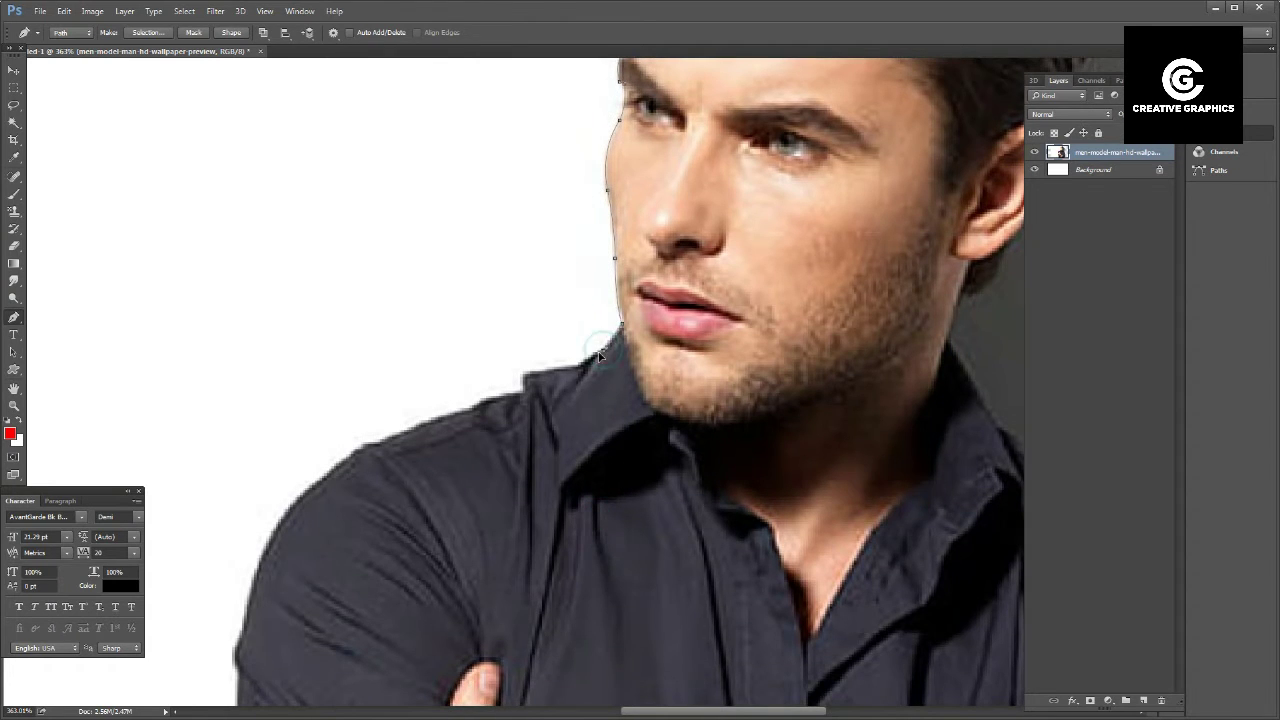
{"action": "left_click", "coordinate": [578, 366]}
{"action": "left_click", "coordinate": [521, 373]}
{"action": "left_click_drag", "start_coordinate": [527, 374], "coordinate": [527, 415]}
{"action": "left_click", "coordinate": [516, 374], "text": "alt"}
{"action": "left_click", "coordinate": [471, 405]}
{"action": "left_click_drag", "start_coordinate": [460, 422], "coordinate": [449, 439]}
{"action": "left_click_drag", "start_coordinate": [537, 296], "coordinate": [637, 134]}
{"action": "left_click_drag", "start_coordinate": [488, 284], "coordinate": [466, 300]}
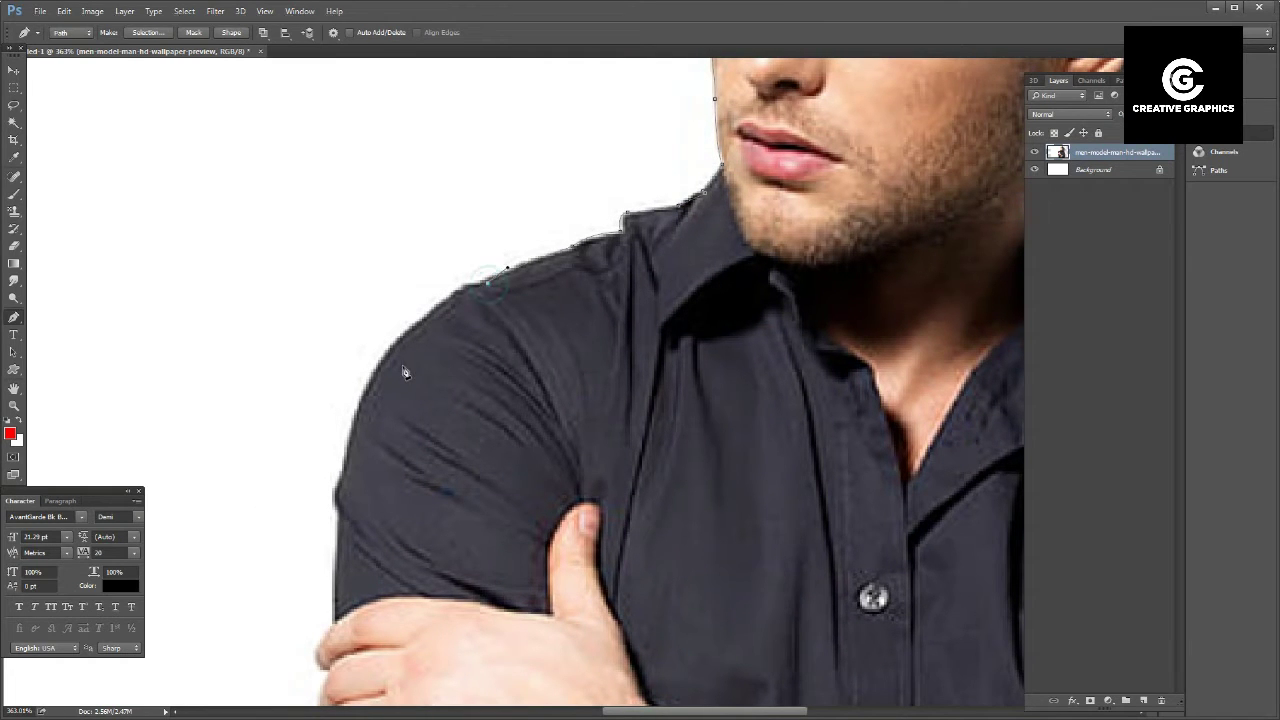
{"action": "left_click_drag", "start_coordinate": [390, 348], "coordinate": [330, 416]}
{"action": "mouse_move", "coordinate": [351, 477]}
{"action": "left_mouse_down"}
{"action": "mouse_move", "coordinate": [387, 342]}
{"action": "mouse_move", "coordinate": [369, 428]}
{"action": "left_mouse_up"}
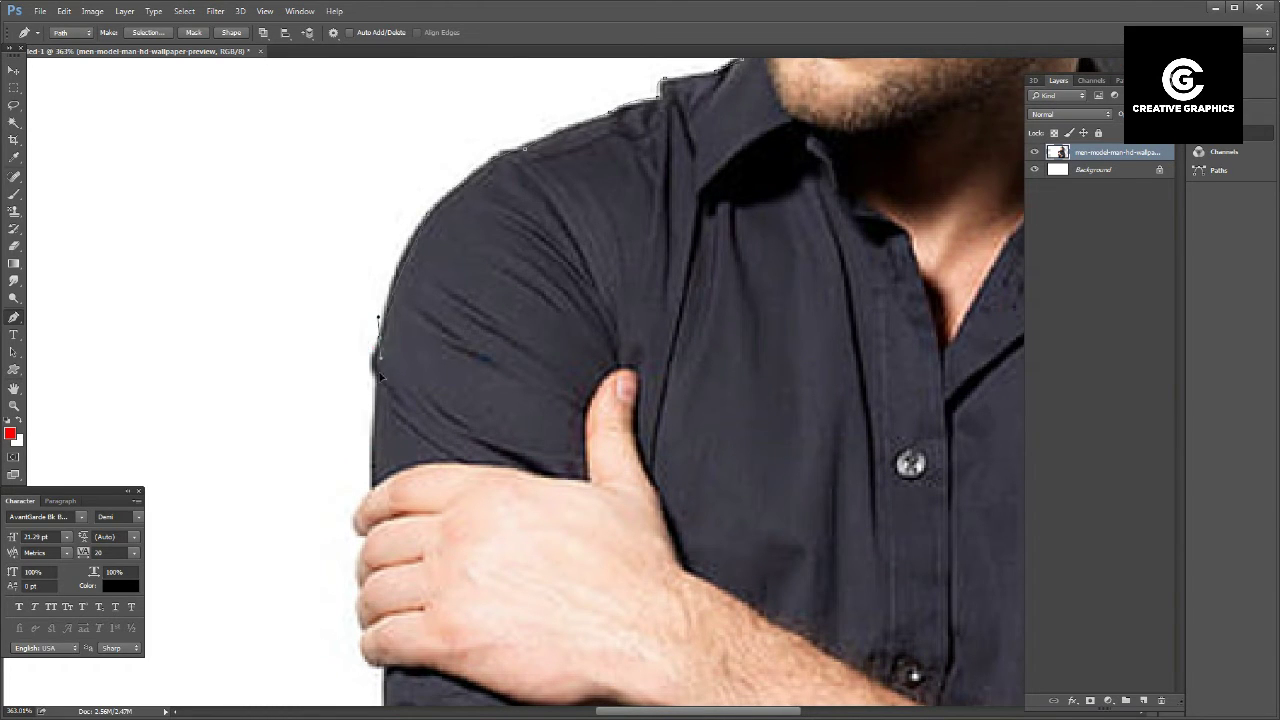
- Trace the path down the arm and around the edge of the hand and fingers
{"action": "left_click", "coordinate": [380, 340], "text": "alt"}
{"action": "left_click_drag", "start_coordinate": [374, 377], "coordinate": [382, 397]}
{"action": "left_click_drag", "start_coordinate": [356, 466], "coordinate": [383, 290]}
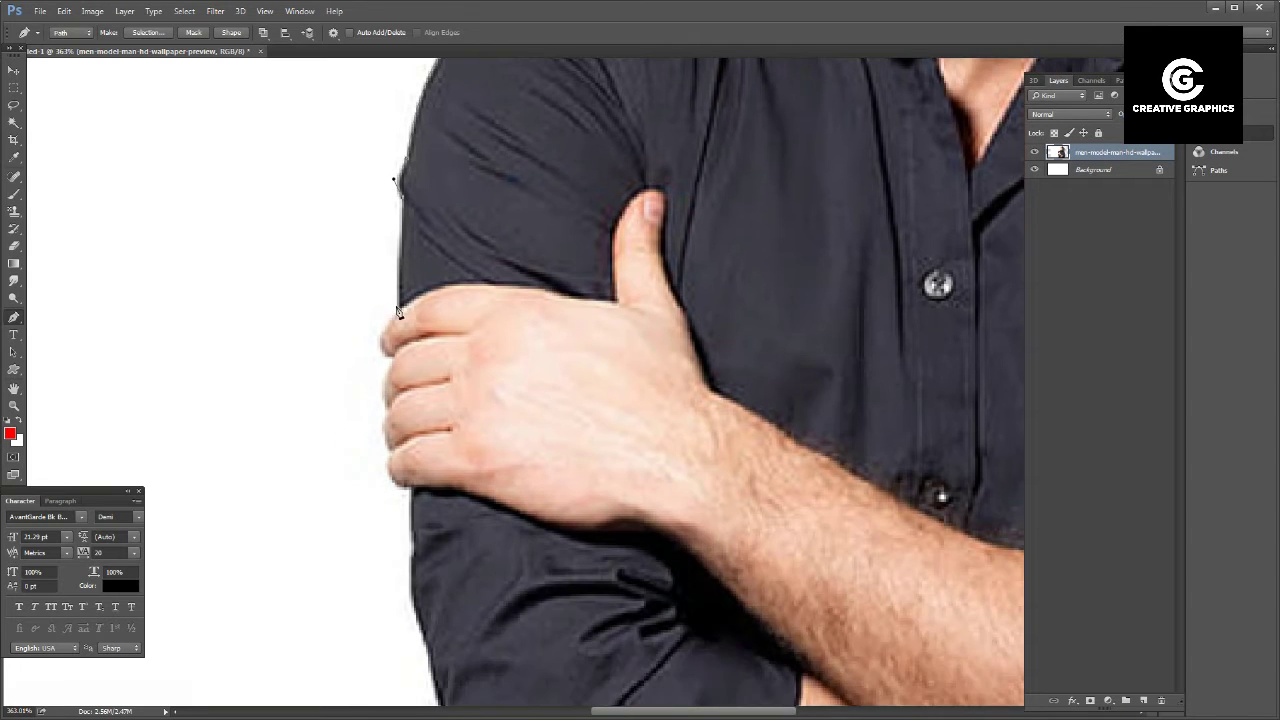
{"action": "left_click", "coordinate": [396, 296], "text": "alt"}
{"action": "left_click_drag", "start_coordinate": [395, 363], "coordinate": [407, 369]}
{"action": "left_click", "coordinate": [395, 358], "text": "alt"}
{"action": "mouse_move", "coordinate": [390, 414]}
{"action": "left_mouse_down"}
{"action": "mouse_move", "coordinate": [399, 432]}
{"action": "mouse_move", "coordinate": [380, 292]}
{"action": "mouse_move", "coordinate": [406, 319]}
{"action": "left_mouse_up"}
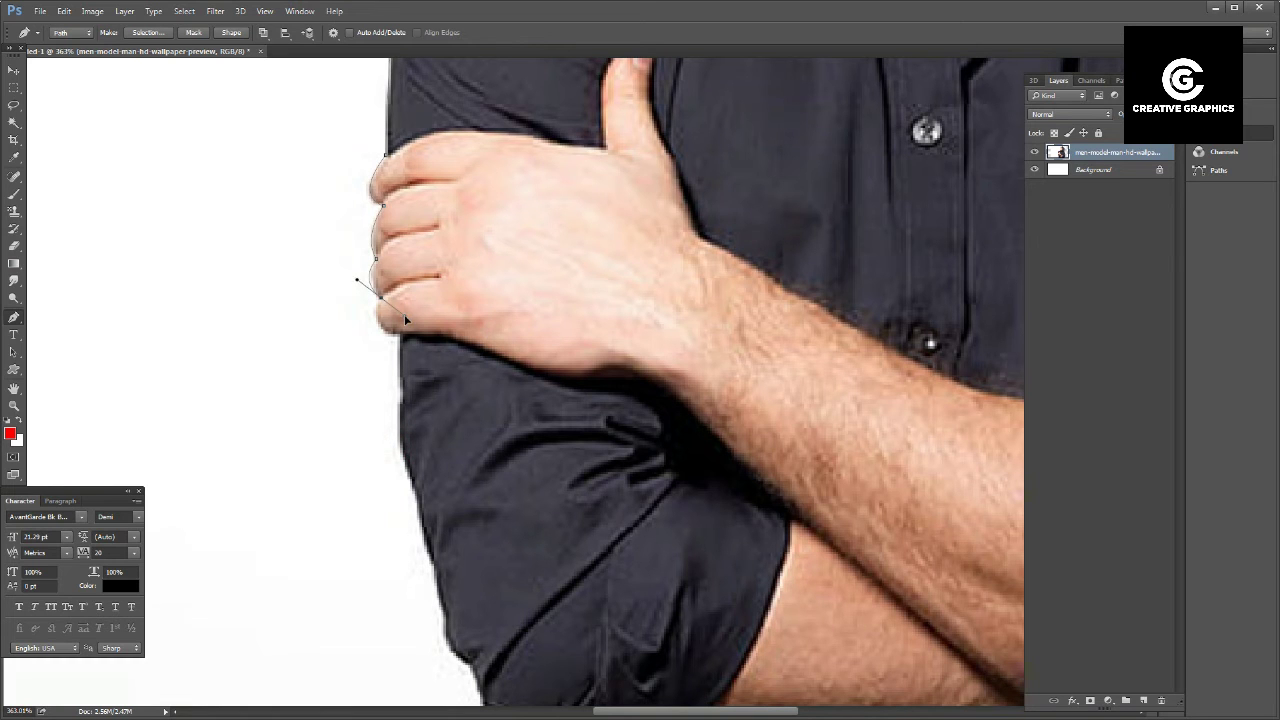
{"action": "left_click", "coordinate": [380, 297], "text": "alt"}
{"action": "left_click_drag", "start_coordinate": [399, 333], "coordinate": [430, 337]}
{"action": "left_click", "coordinate": [400, 333], "text": "alt"}
- Trace down the sleeve edge and around its bottom to the photo's bottom edge
{"action": "mouse_move", "coordinate": [390, 388]}
{"action": "left_mouse_down"}
{"action": "mouse_move", "coordinate": [419, 255]}
{"action": "mouse_move", "coordinate": [432, 282]}
{"action": "left_mouse_up"}
{"action": "left_click", "coordinate": [428, 262], "text": "alt"}
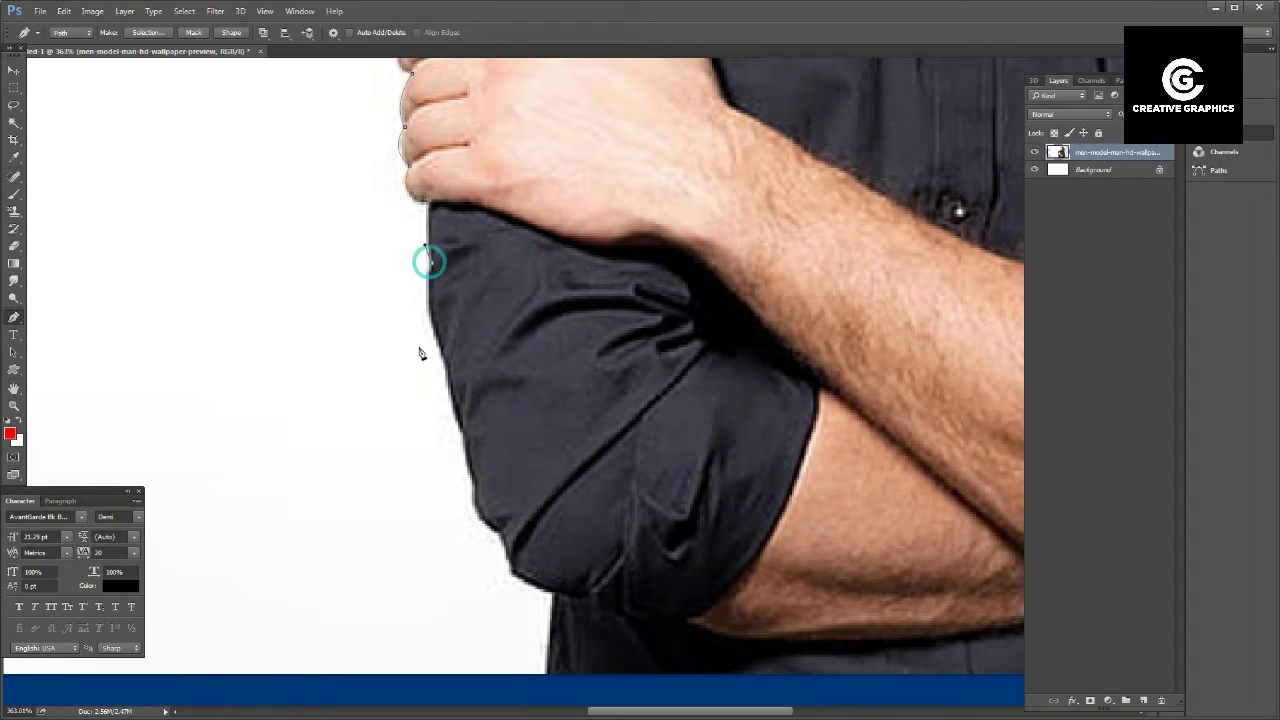
{"action": "left_click_drag", "start_coordinate": [435, 340], "coordinate": [448, 372]}
{"action": "mouse_move", "coordinate": [443, 362]}
{"action": "left_mouse_down"}
{"action": "mouse_move", "coordinate": [458, 424]}
{"action": "mouse_move", "coordinate": [452, 311]}
{"action": "mouse_move", "coordinate": [468, 339]}
{"action": "left_mouse_up"}
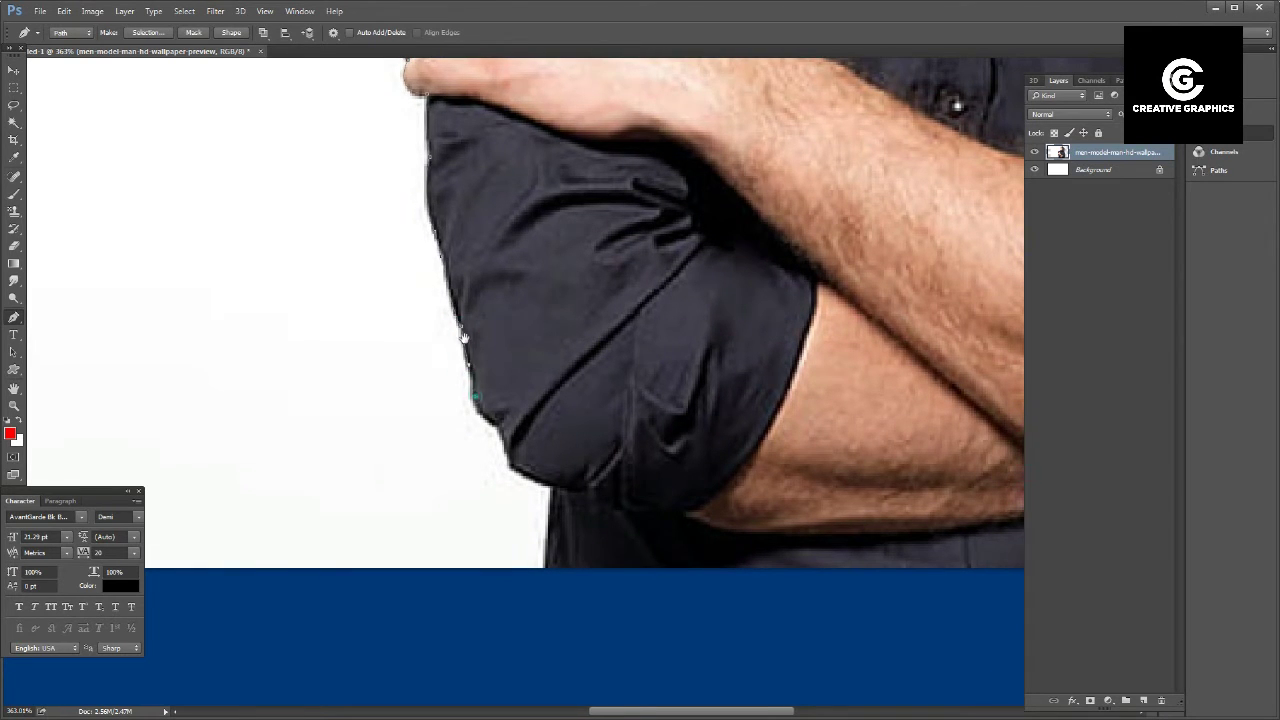
{"action": "left_click_drag", "start_coordinate": [478, 400], "coordinate": [455, 316]}
{"action": "left_click", "coordinate": [452, 294]}
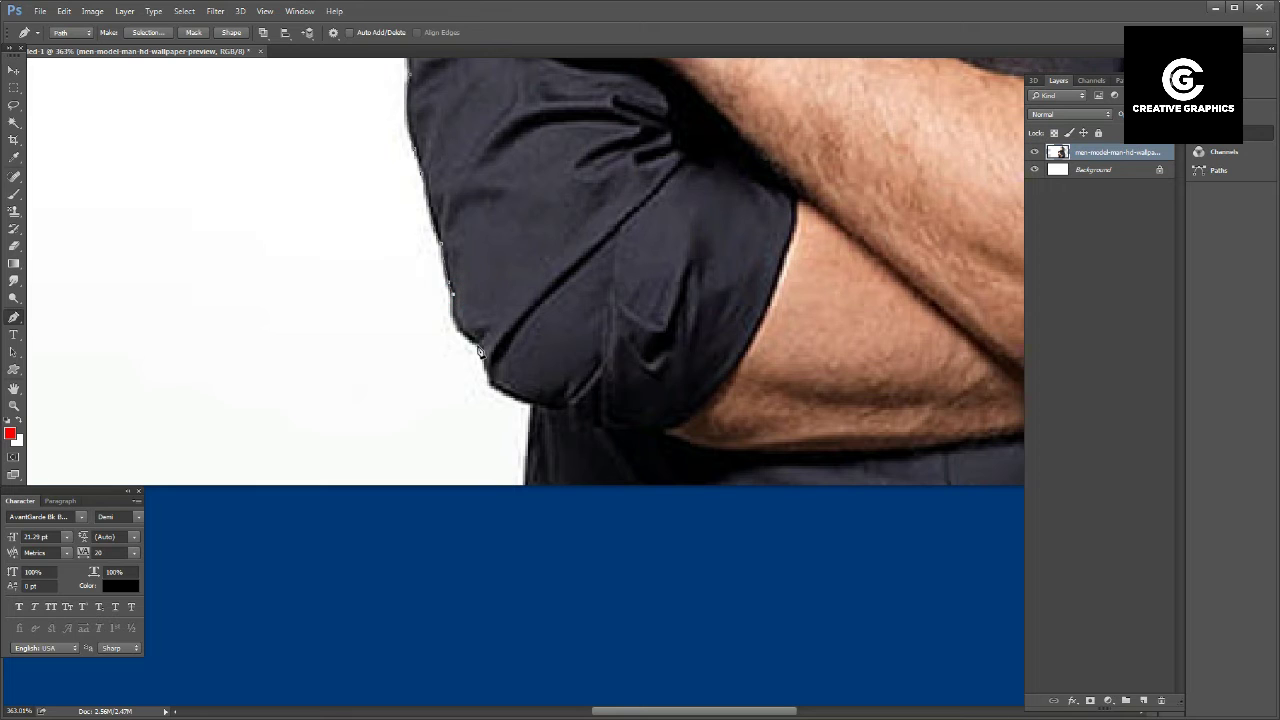
{"action": "left_click", "coordinate": [477, 345]}
{"action": "left_click", "coordinate": [487, 380]}
{"action": "left_click", "coordinate": [533, 402]}
{"action": "left_click_drag", "start_coordinate": [538, 405], "coordinate": [544, 408]}
{"action": "left_click", "coordinate": [523, 485]}
- Run the path along the bottom edge and up the right sleeve
{"action": "scroll", "coordinate": [506, 423], "scroll_direction": "right", "scroll_amount": 5}
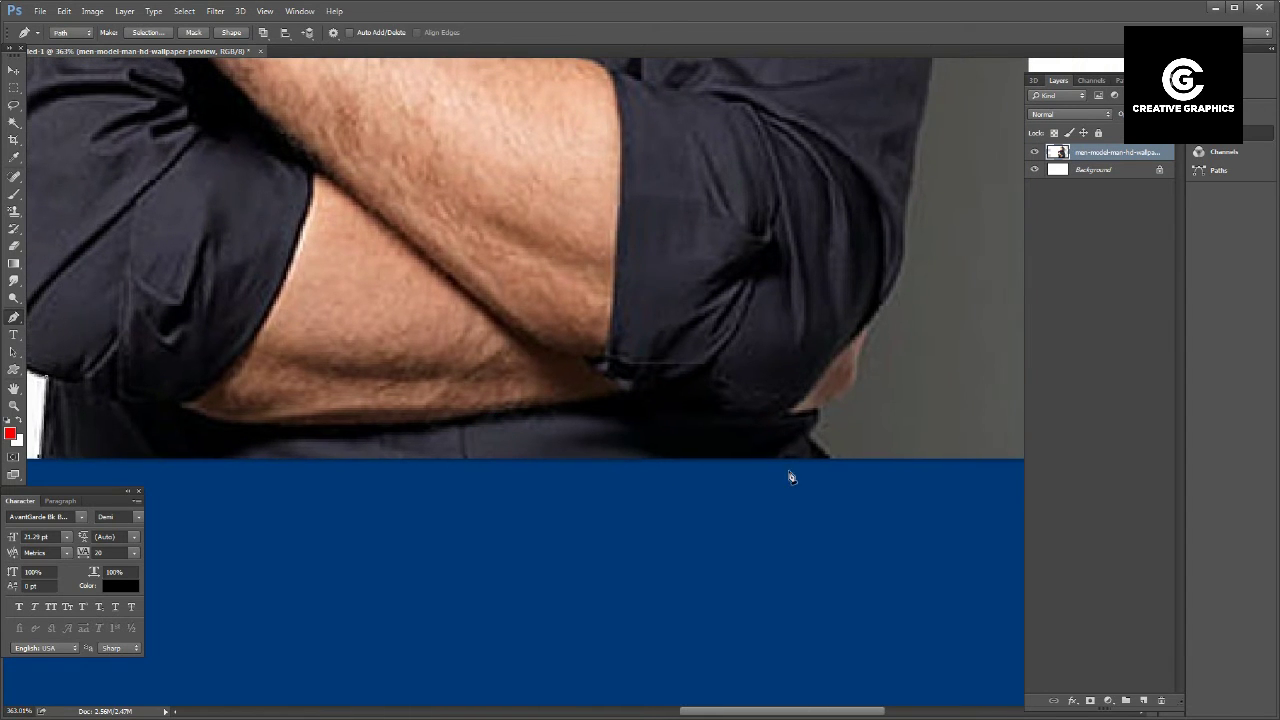
{"action": "left_click", "coordinate": [830, 458]}
{"action": "left_click", "coordinate": [811, 434]}
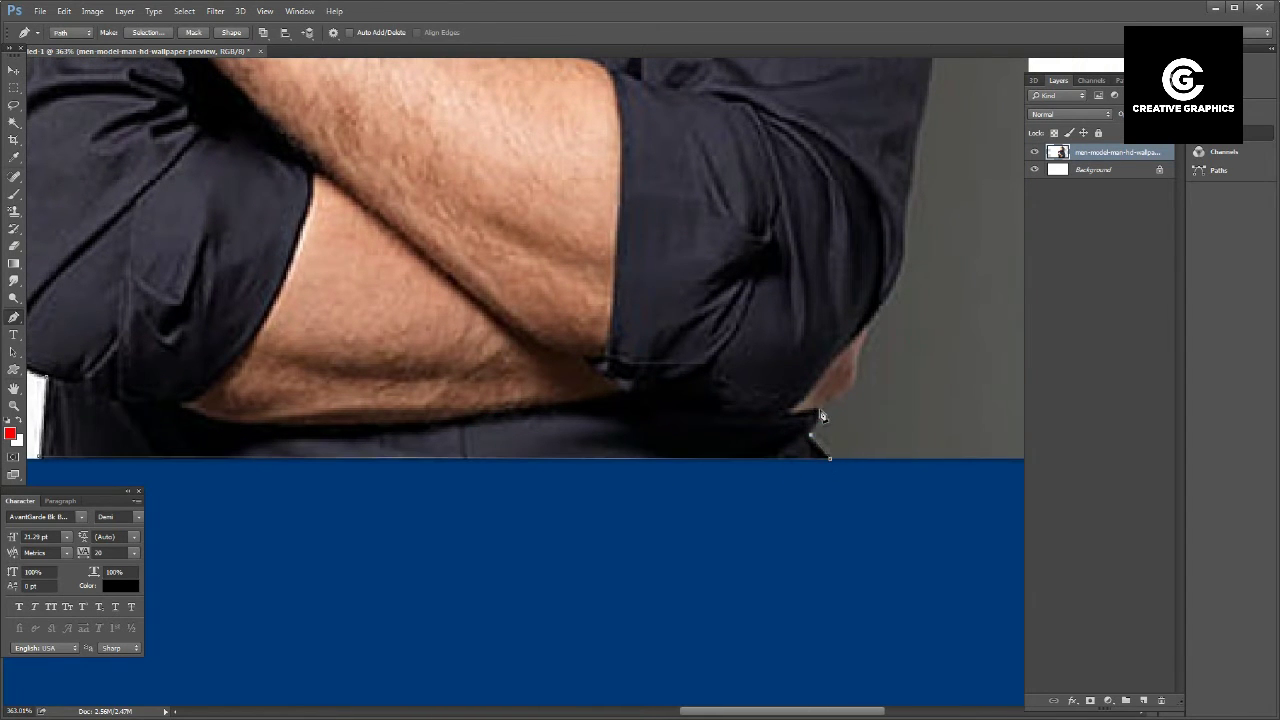
{"action": "left_click", "coordinate": [820, 410]}
{"action": "left_click_drag", "start_coordinate": [859, 343], "coordinate": [858, 297]}
{"action": "left_click", "coordinate": [860, 344], "text": "alt"}
{"action": "left_click_drag", "start_coordinate": [905, 244], "coordinate": [906, 279]}
{"action": "left_click", "coordinate": [903, 201]}
{"action": "left_click_drag", "start_coordinate": [917, 150], "coordinate": [809, 376]}
{"action": "left_click", "coordinate": [808, 368]}
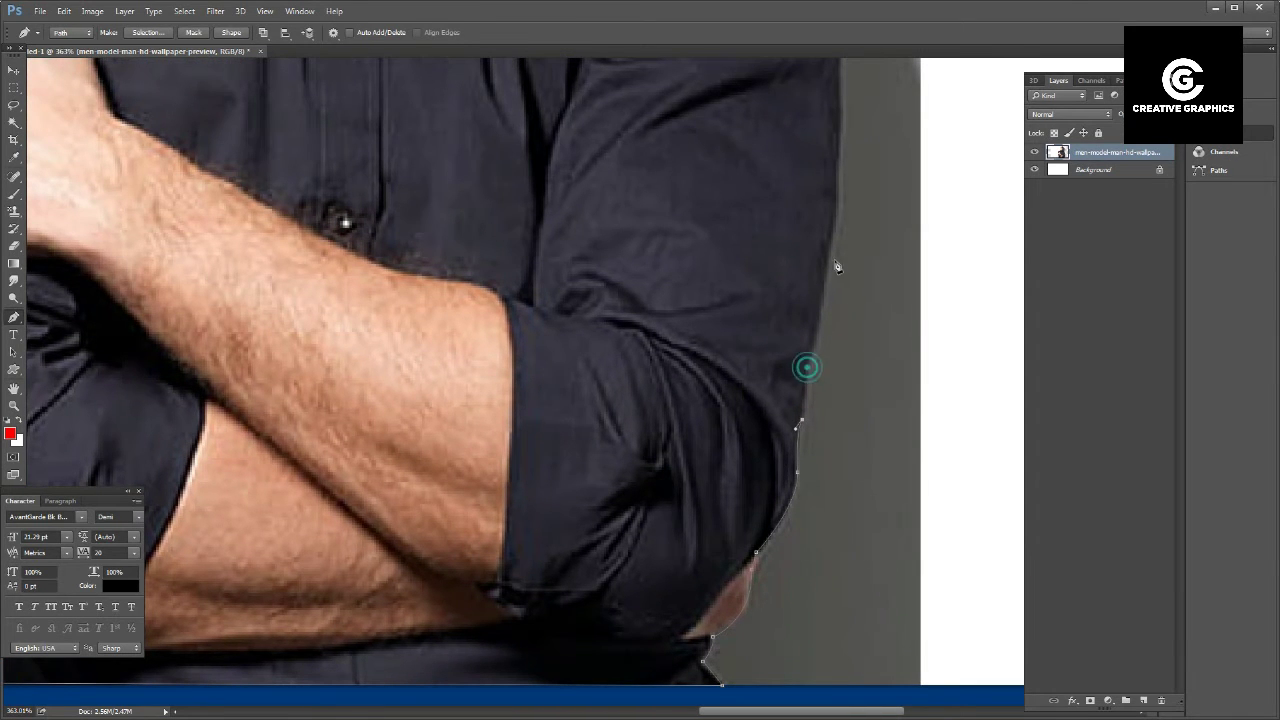
{"action": "left_click_drag", "start_coordinate": [832, 243], "coordinate": [836, 191]}
{"action": "scroll", "coordinate": [836, 260], "scroll_direction": "up", "scroll_amount": 3}
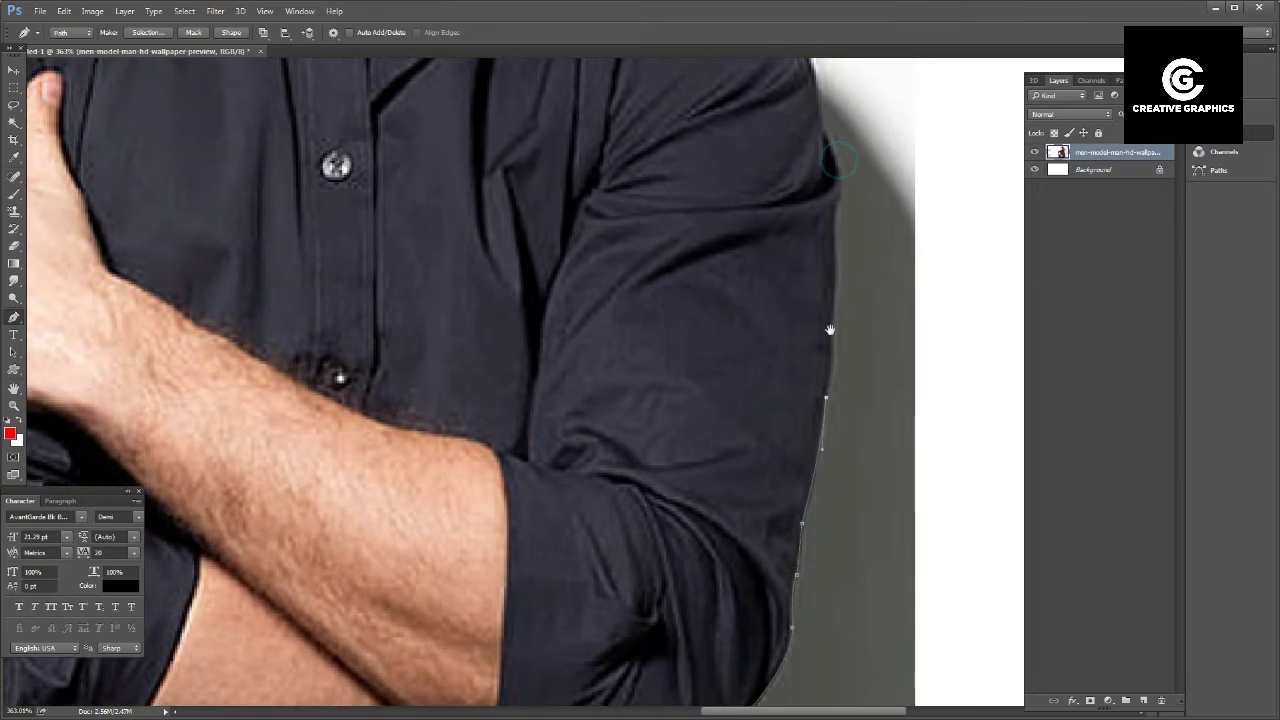
{"action": "left_click_drag", "start_coordinate": [833, 306], "coordinate": [832, 228]}
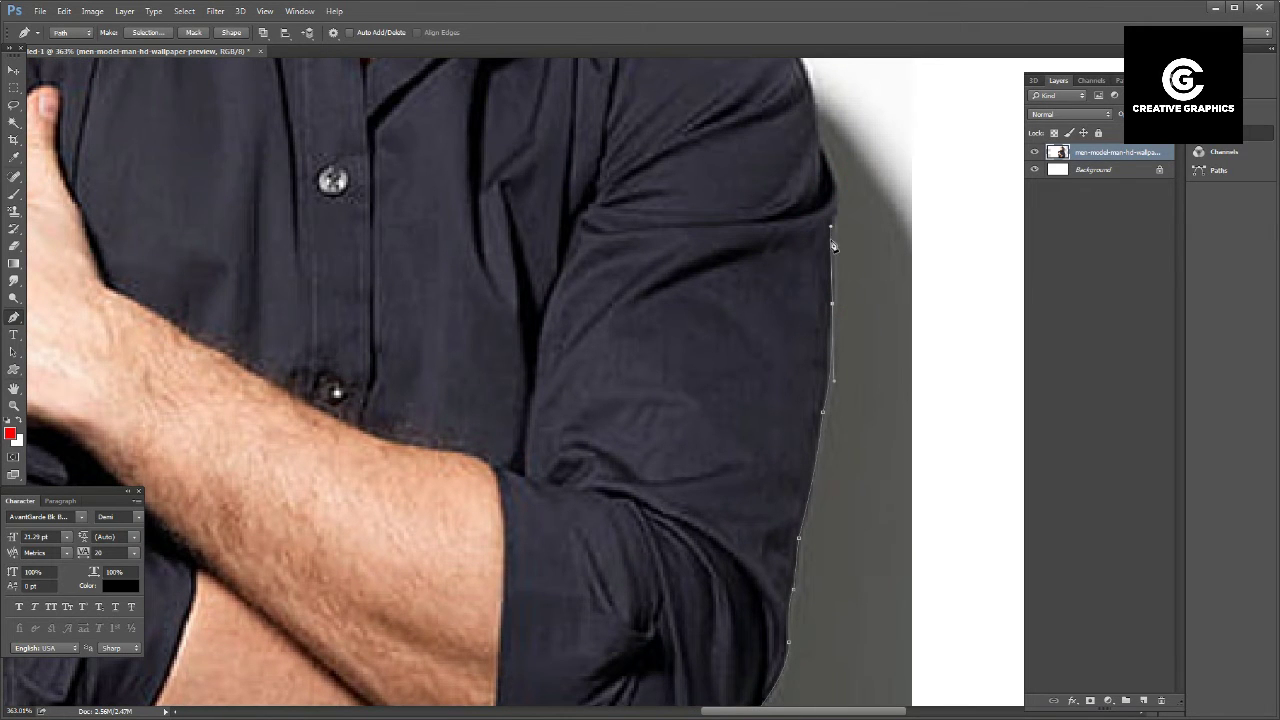
- Trace the right shoulder, collar and side of the neck up along the jaw
{"action": "mouse_move", "coordinate": [834, 178]}
{"action": "left_mouse_down"}
{"action": "mouse_move", "coordinate": [829, 343]}
{"action": "mouse_move", "coordinate": [788, 261]}
{"action": "left_mouse_up"}
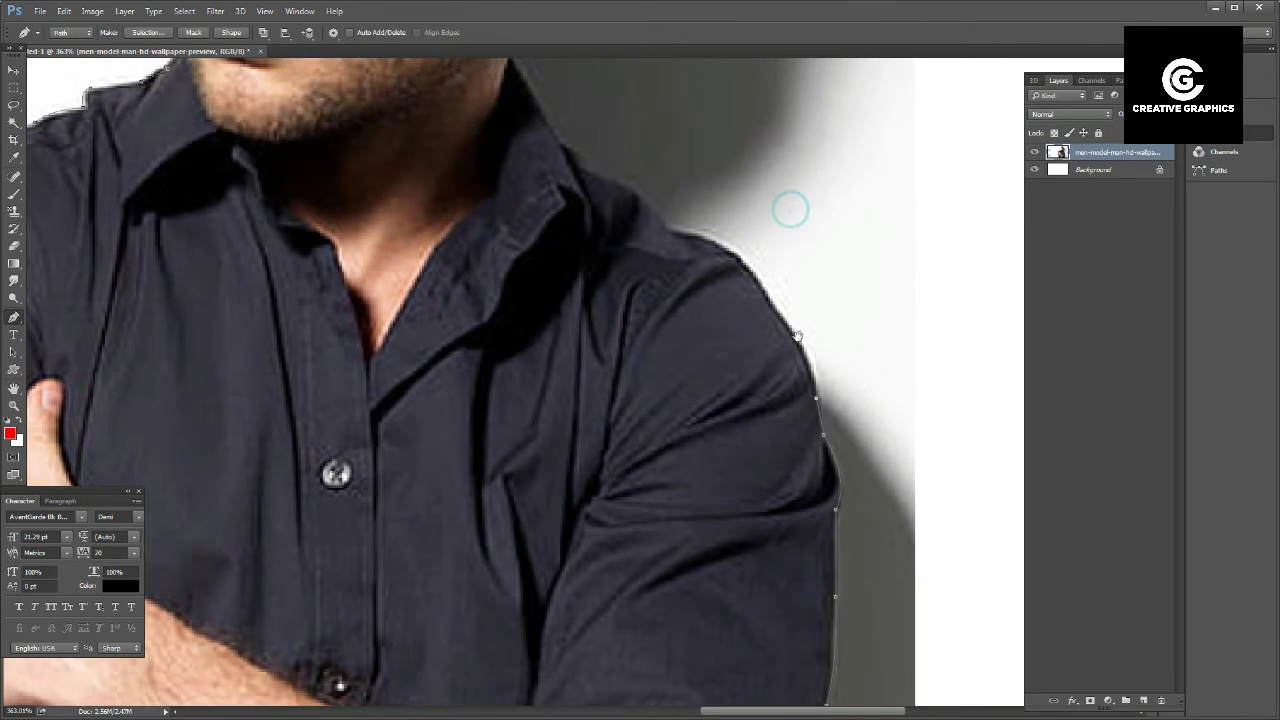
{"action": "left_click_drag", "start_coordinate": [782, 82], "coordinate": [789, 209]}
{"action": "left_click_drag", "start_coordinate": [775, 308], "coordinate": [738, 276]}
{"action": "left_click", "coordinate": [775, 308], "text": "alt"}
{"action": "left_click_drag", "start_coordinate": [667, 234], "coordinate": [583, 229]}
{"action": "left_click", "coordinate": [667, 234], "text": "alt"}
{"action": "scroll", "coordinate": [640, 194], "scroll_direction": "up", "scroll_amount": 3}
{"action": "scroll", "coordinate": [615, 300], "scroll_direction": "left", "scroll_amount": 1}
{"action": "left_click_drag", "start_coordinate": [619, 300], "coordinate": [549, 283]}
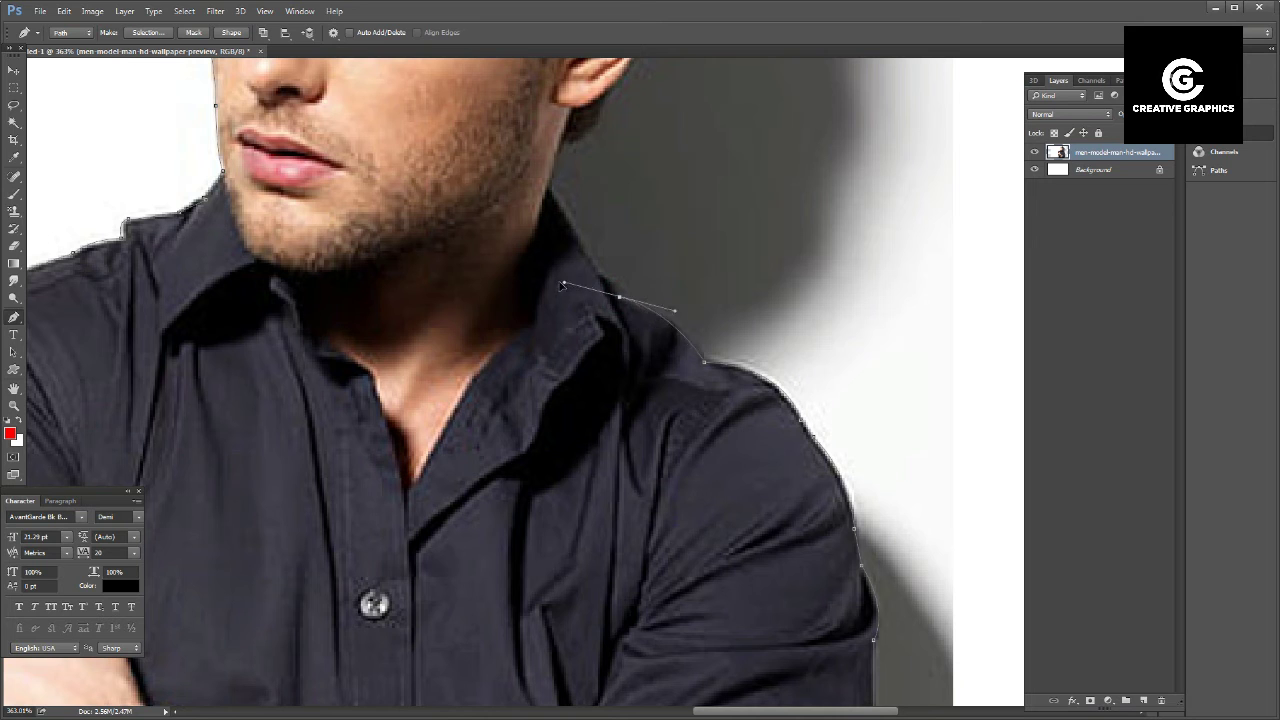
{"action": "left_click", "coordinate": [620, 300], "text": "alt"}
{"action": "left_click", "coordinate": [605, 274]}
{"action": "left_click", "coordinate": [555, 186]}
{"action": "left_click", "coordinate": [561, 146]}
{"action": "scroll", "coordinate": [563, 186], "scroll_direction": "up", "scroll_amount": 3}
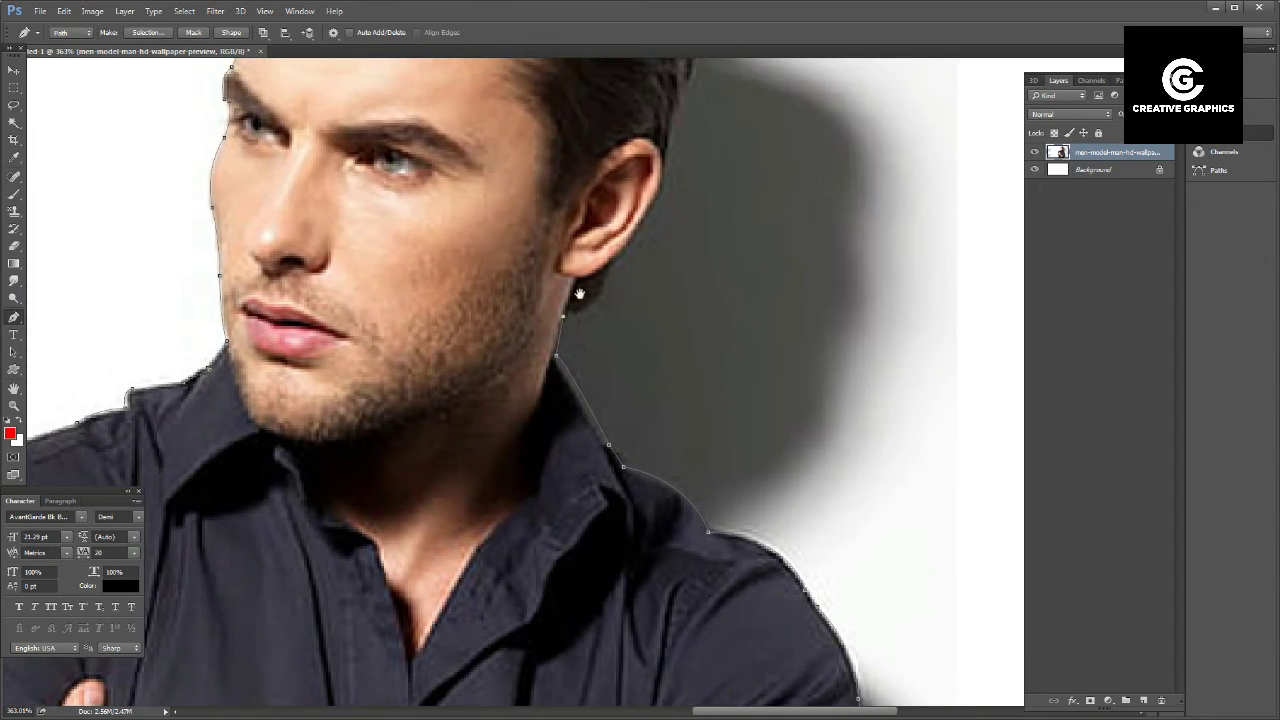
- Trace around the ear and up the back edge of the hair
{"action": "left_click", "coordinate": [606, 270]}
{"action": "mouse_move", "coordinate": [607, 258]}
{"action": "left_mouse_down"}
{"action": "mouse_move", "coordinate": [604, 240]}
{"action": "mouse_move", "coordinate": [606, 277]}
{"action": "left_mouse_up"}
{"action": "left_click", "coordinate": [661, 190]}
{"action": "left_click_drag", "start_coordinate": [668, 177], "coordinate": [671, 167]}
{"action": "left_click", "coordinate": [662, 192], "text": "alt"}
{"action": "left_click_drag", "start_coordinate": [673, 106], "coordinate": [688, 362]}
{"action": "left_click", "coordinate": [686, 362]}
{"action": "left_click", "coordinate": [695, 326]}
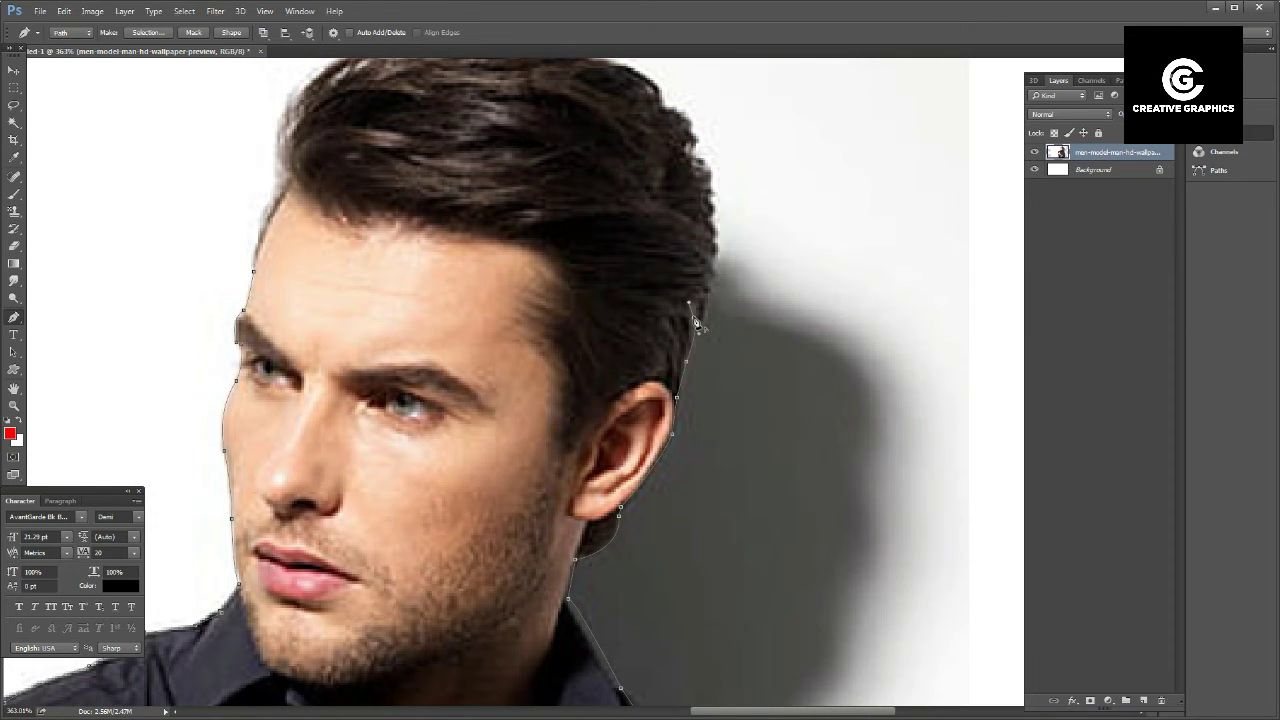
{"action": "left_click_drag", "start_coordinate": [709, 257], "coordinate": [706, 221]}
{"action": "mouse_move", "coordinate": [715, 265]}
{"action": "left_mouse_down"}
{"action": "mouse_move", "coordinate": [730, 327]}
{"action": "mouse_move", "coordinate": [715, 338]}
{"action": "left_mouse_up"}
- Trace the path up and across the top of the hair
{"action": "left_click", "coordinate": [728, 352], "text": "alt"}
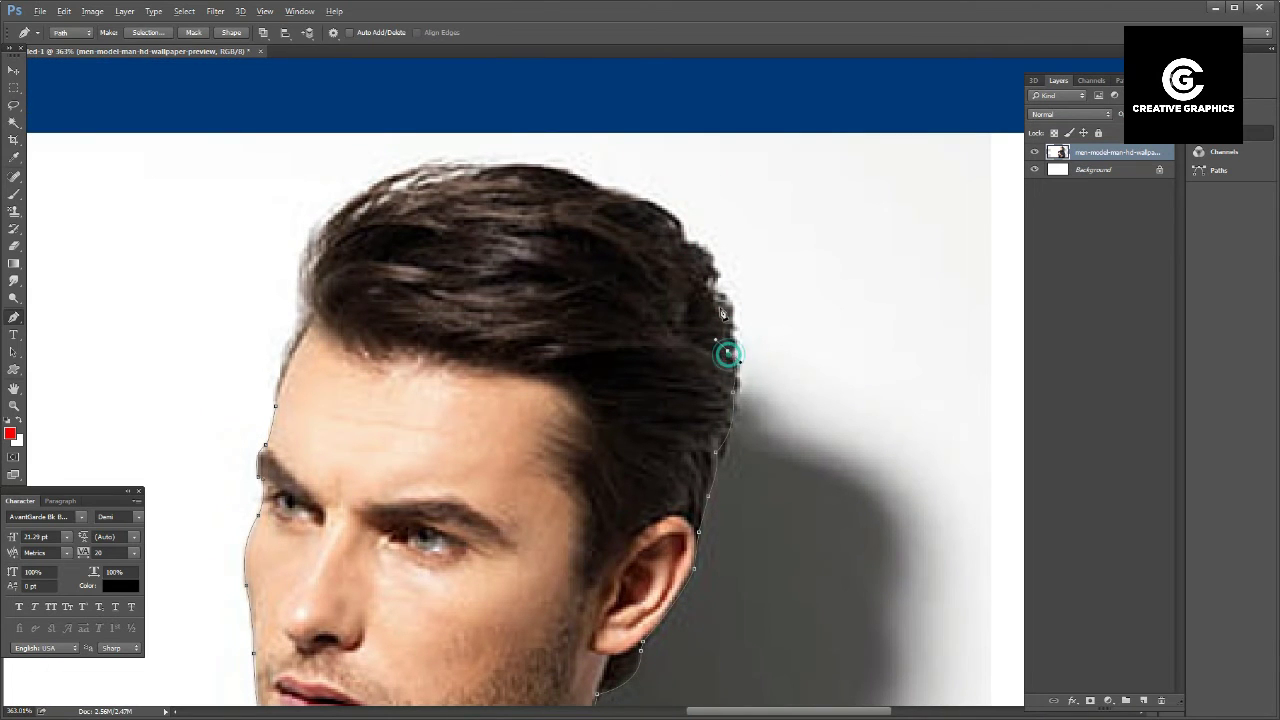
{"action": "left_click_drag", "start_coordinate": [737, 309], "coordinate": [704, 284]}
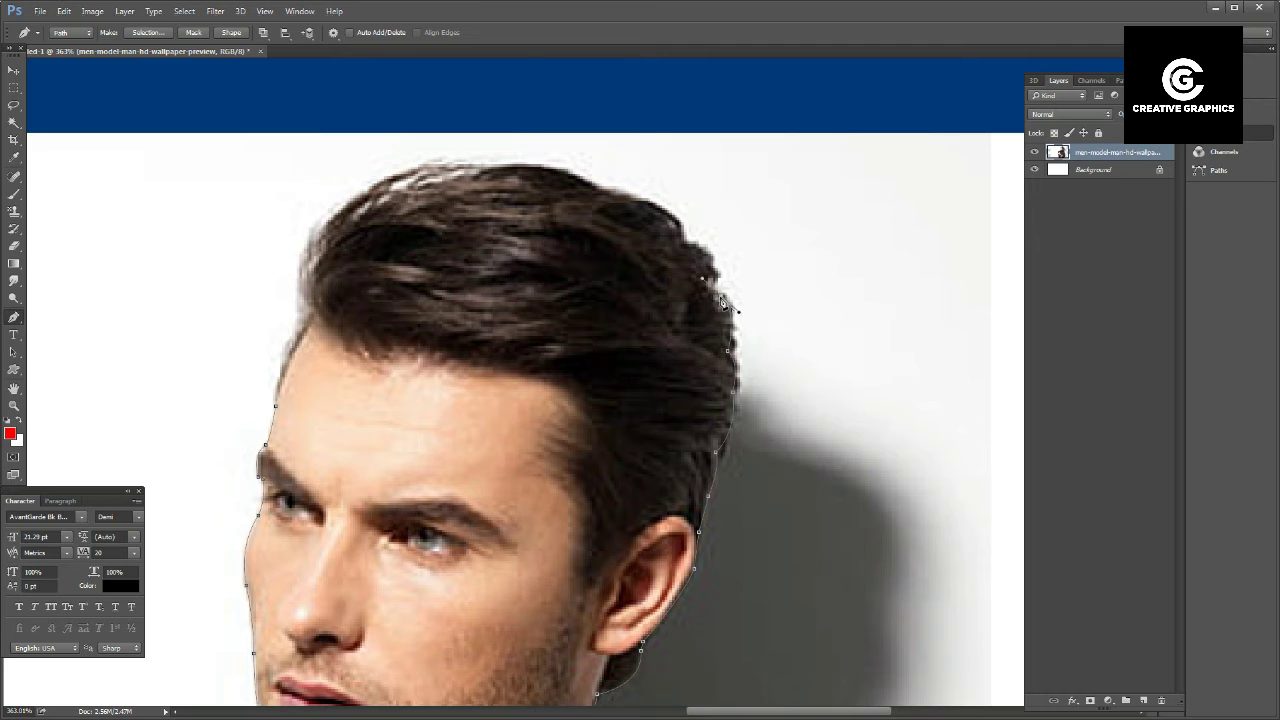
{"action": "left_click_drag", "start_coordinate": [686, 245], "coordinate": [598, 203]}
{"action": "mouse_move", "coordinate": [566, 183]}
{"action": "left_mouse_down"}
{"action": "mouse_move", "coordinate": [624, 223]}
{"action": "mouse_move", "coordinate": [585, 214]}
{"action": "left_mouse_up"}
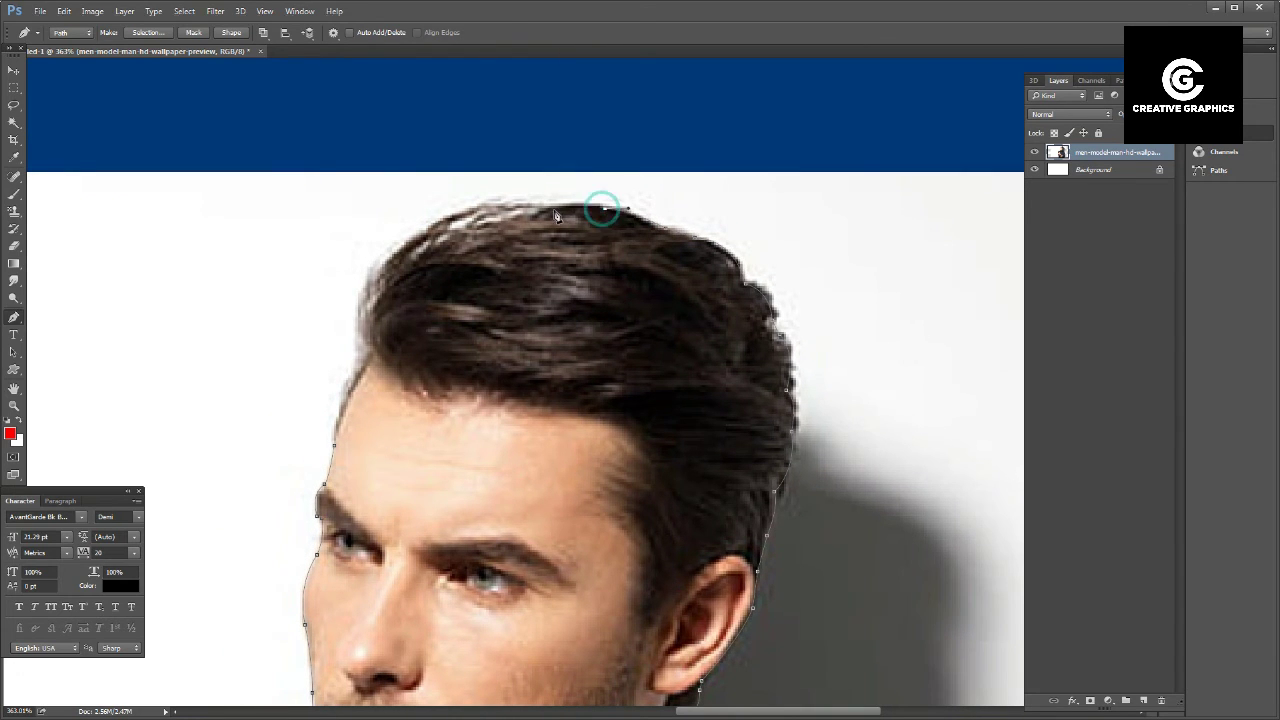
{"action": "left_click", "coordinate": [546, 204]}
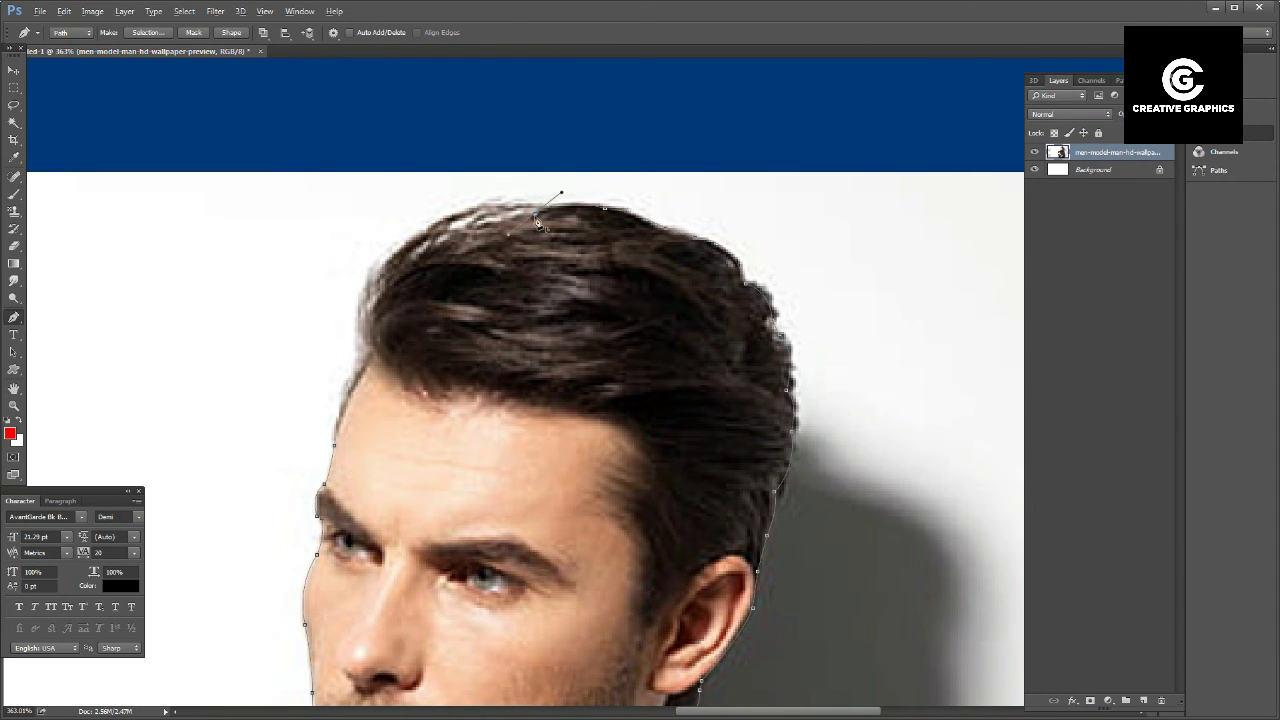
{"action": "left_click_drag", "start_coordinate": [490, 242], "coordinate": [620, 242]}
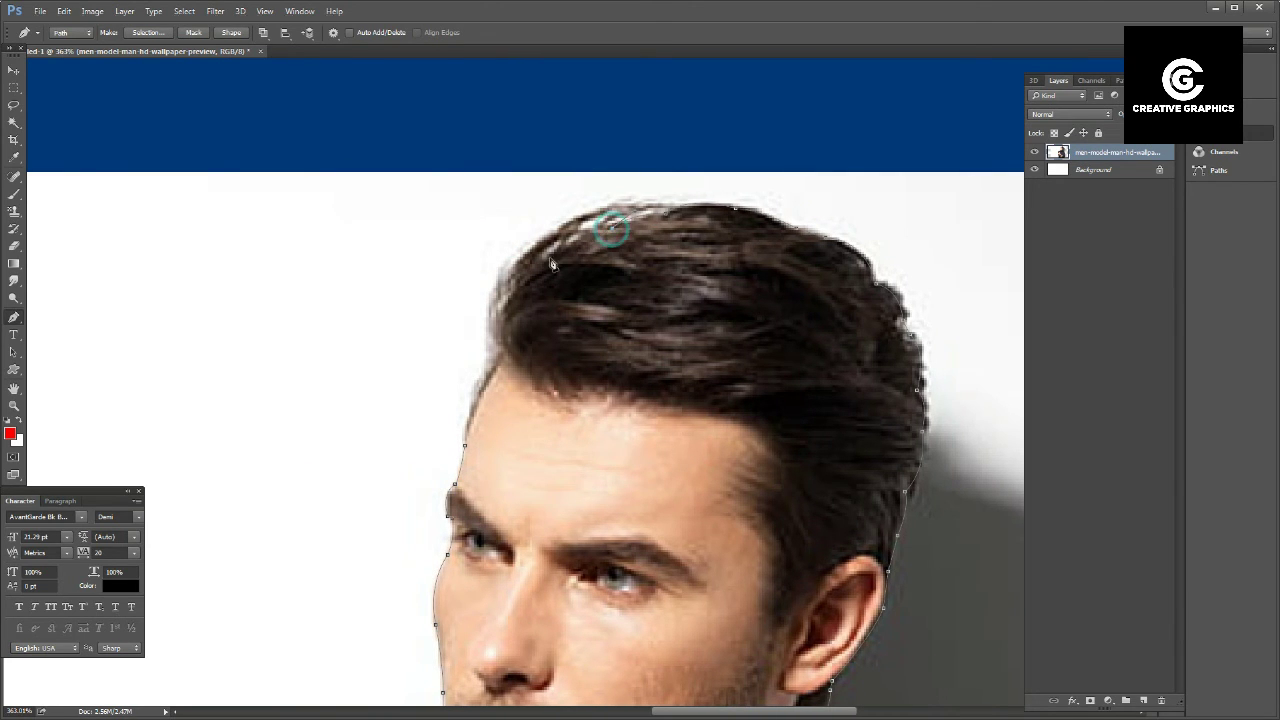
- Trace down the hair's left edge and close the path at the starting anchor
{"action": "left_click_drag", "start_coordinate": [554, 226], "coordinate": [534, 252]}
{"action": "left_click_drag", "start_coordinate": [491, 293], "coordinate": [491, 348]}
{"action": "left_click", "coordinate": [491, 312], "text": "alt"}
{"action": "left_click_drag", "start_coordinate": [503, 357], "coordinate": [522, 366]}
{"action": "left_click", "coordinate": [506, 360]}
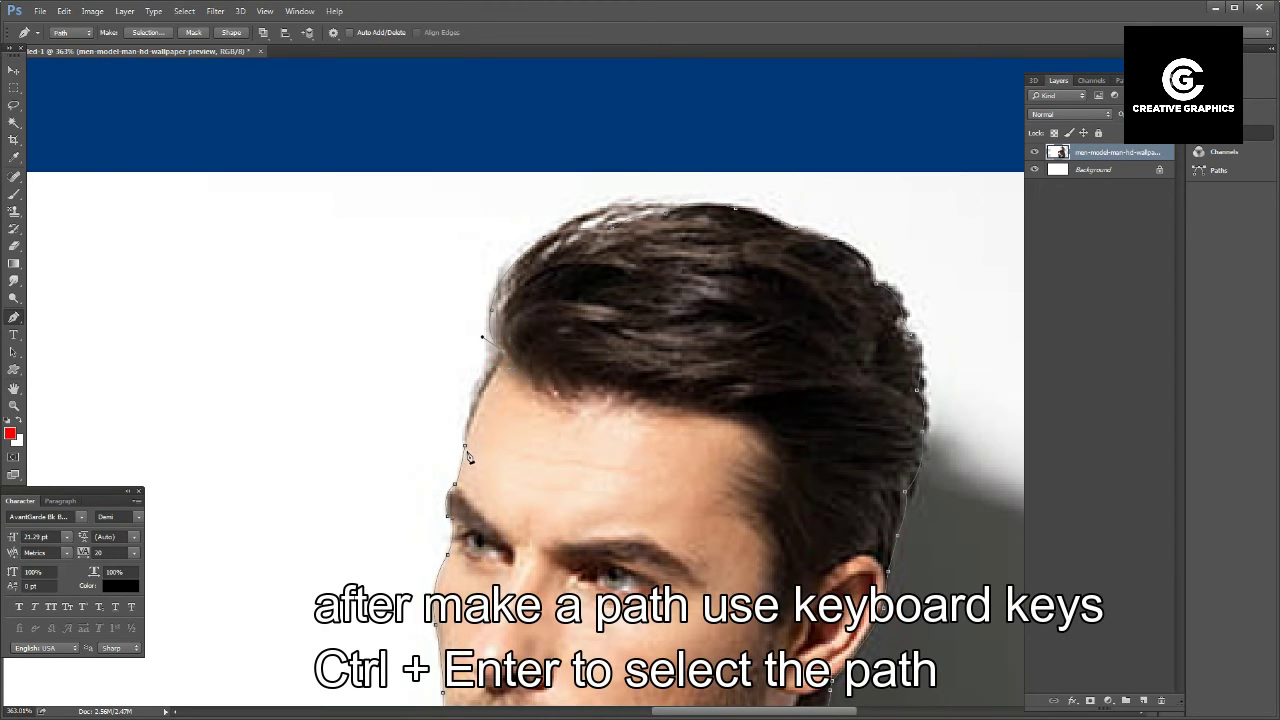
{"action": "left_click", "coordinate": [465, 449]}
- Copy the path selection of the man onto Layer 1 and hide the photo and background layers
{"action": "key", "text": "ctrl+Return"}
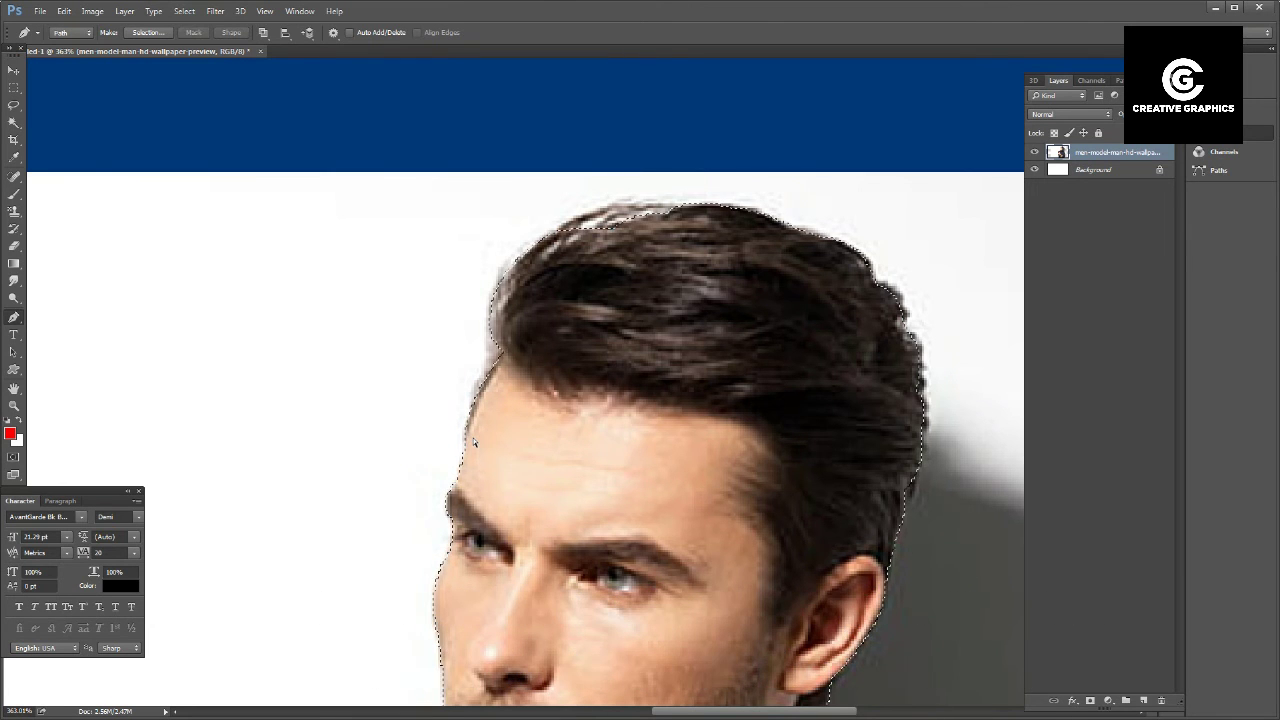
{"action": "key", "text": "ctrl+0"}
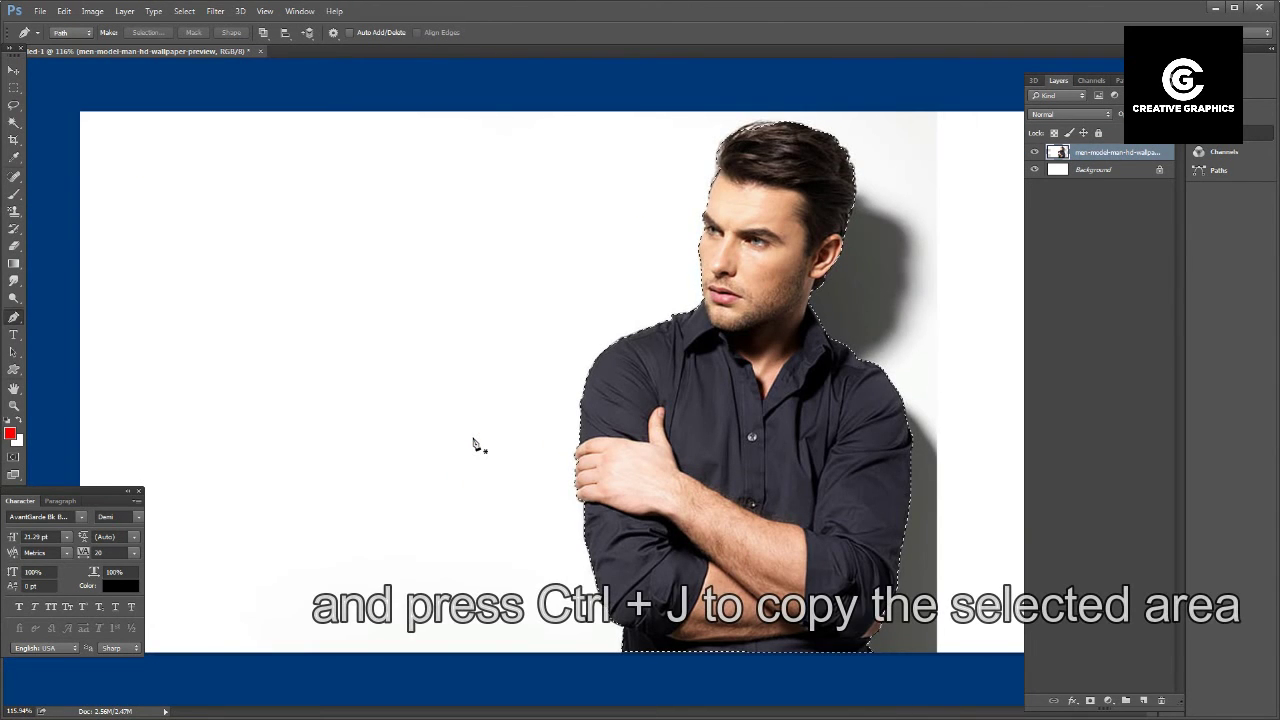
{"action": "key", "text": "ctrl+j"}
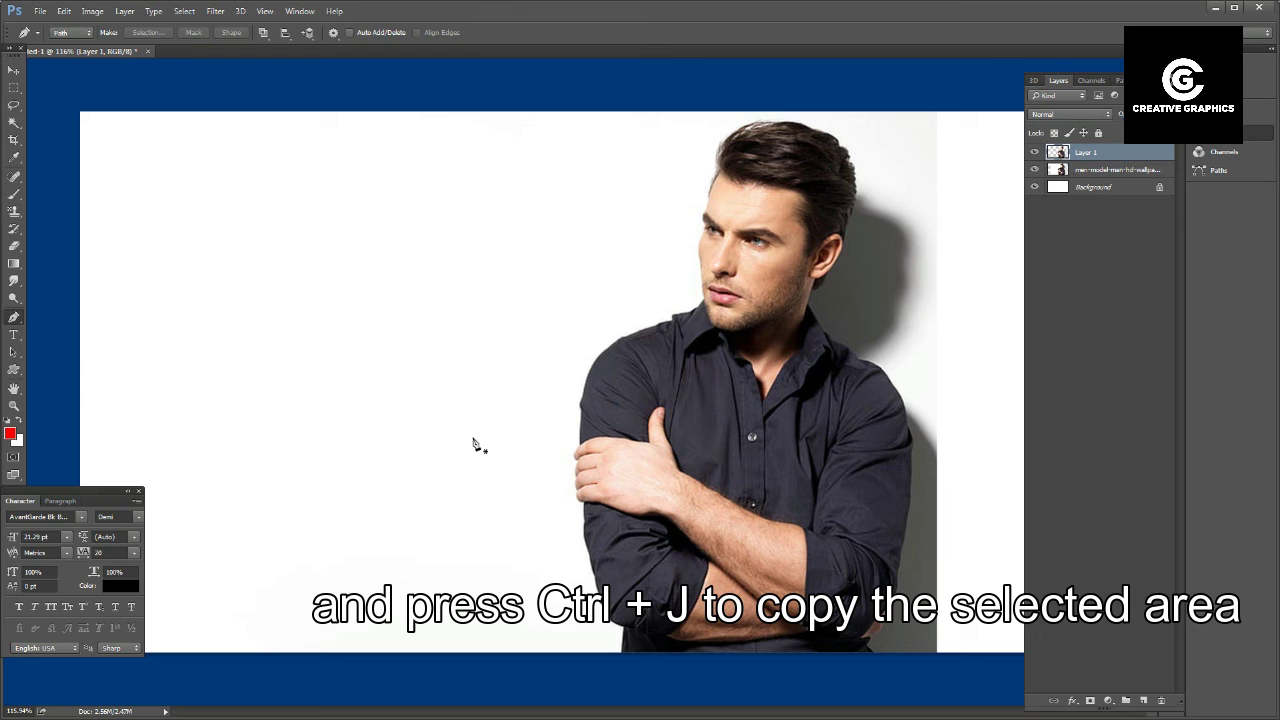
{"action": "left_click", "coordinate": [1035, 171]}
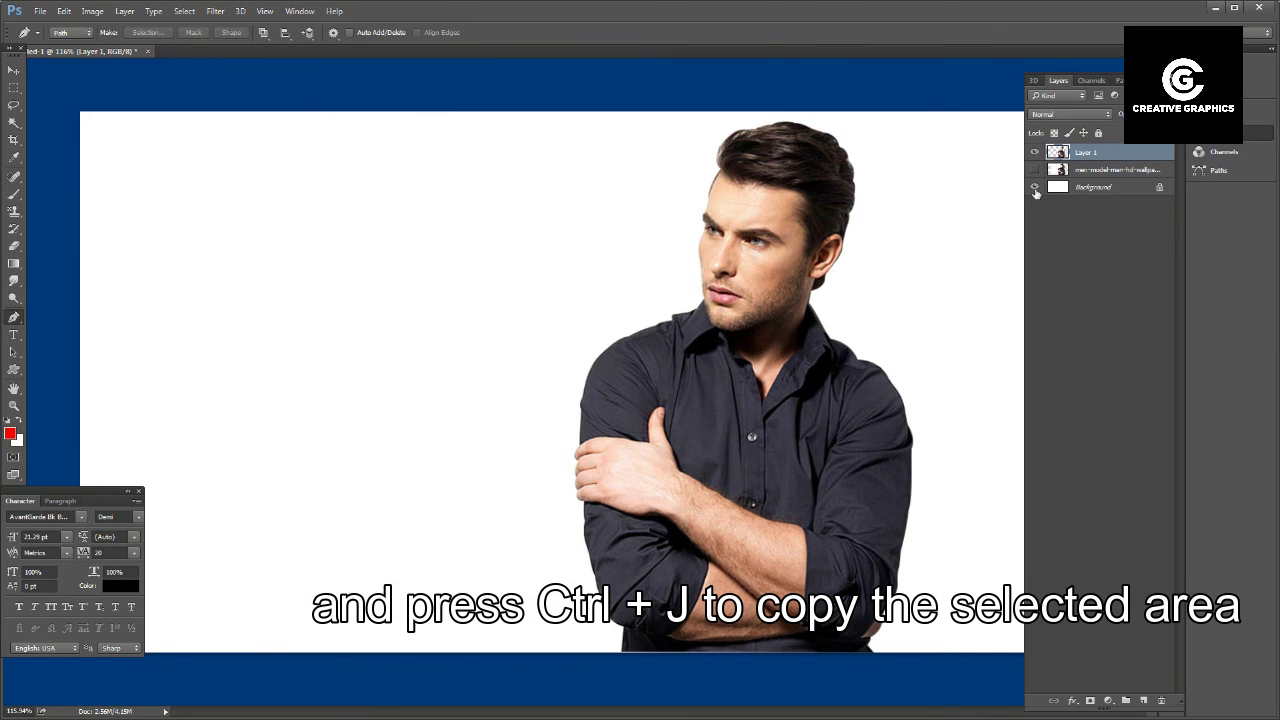
{"action": "left_click", "coordinate": [1035, 188]}
- Tidy the panels, zoom in to inspect the cutout's edges, then fit the image on screen
{"action": "left_click", "coordinate": [139, 492]}
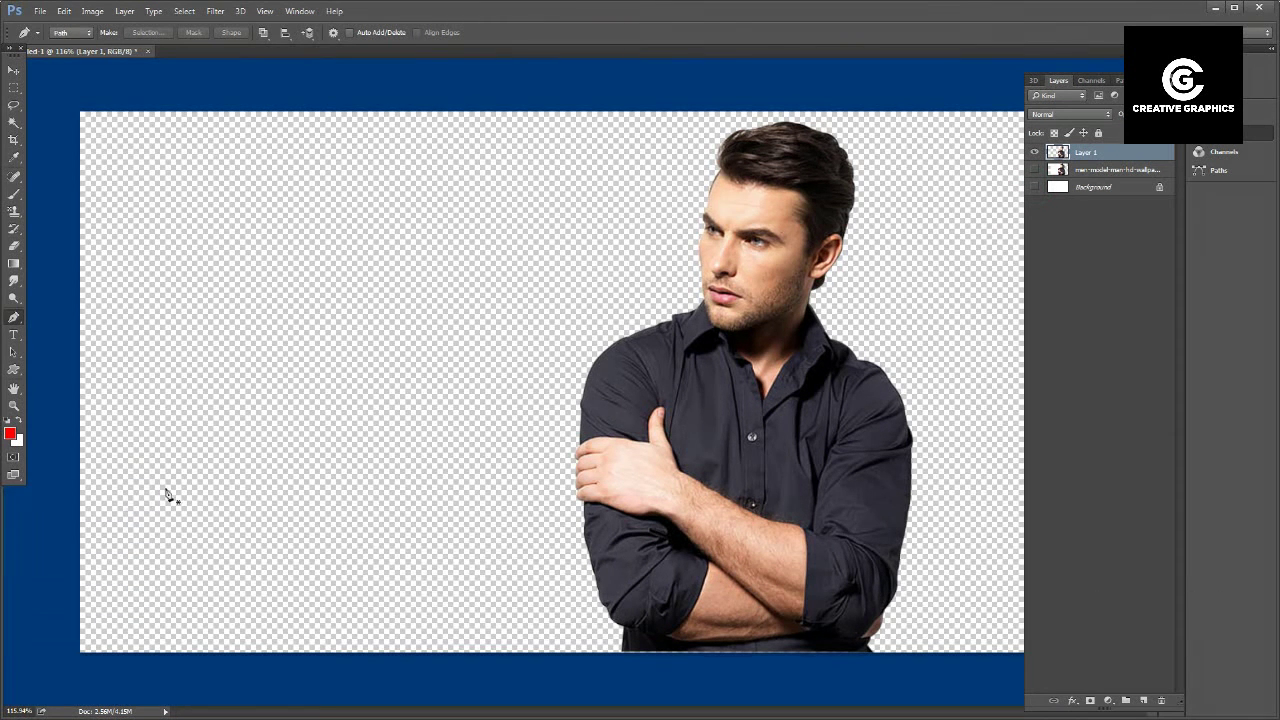
{"action": "left_click", "coordinate": [1274, 50]}
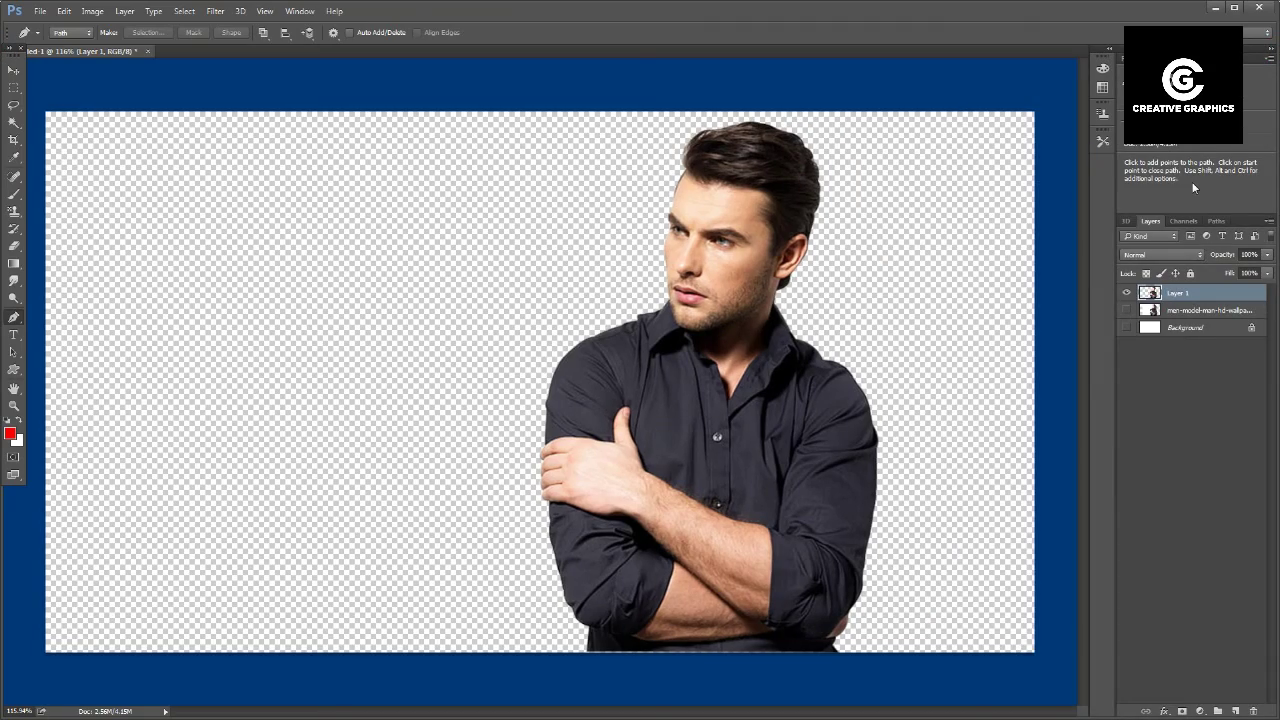
{"action": "key", "text": "ctrl+plus"}
{"action": "key", "text": "ctrl+plus"}
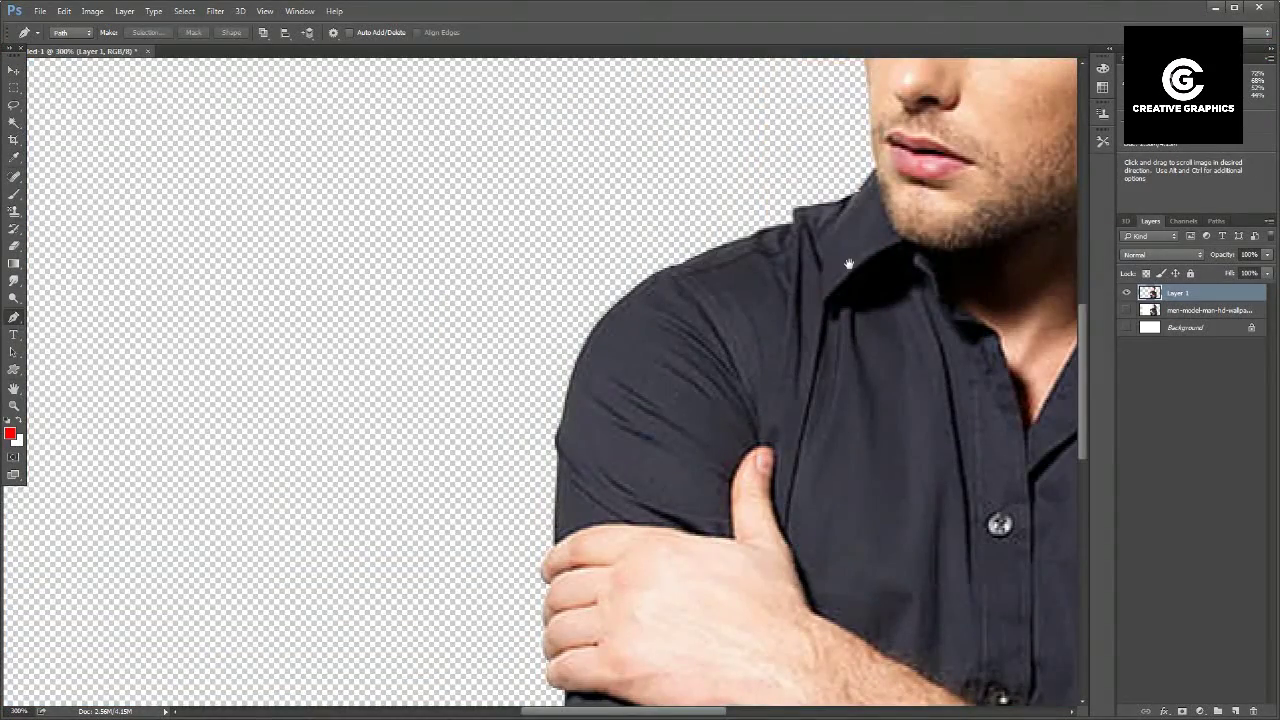
{"action": "left_click_drag", "start_coordinate": [945, 70], "coordinate": [679, 397]}
{"action": "scroll", "coordinate": [679, 397], "scroll_direction": "up", "scroll_amount": 2}
{"action": "scroll", "coordinate": [666, 345], "scroll_direction": "down", "scroll_amount": 5}
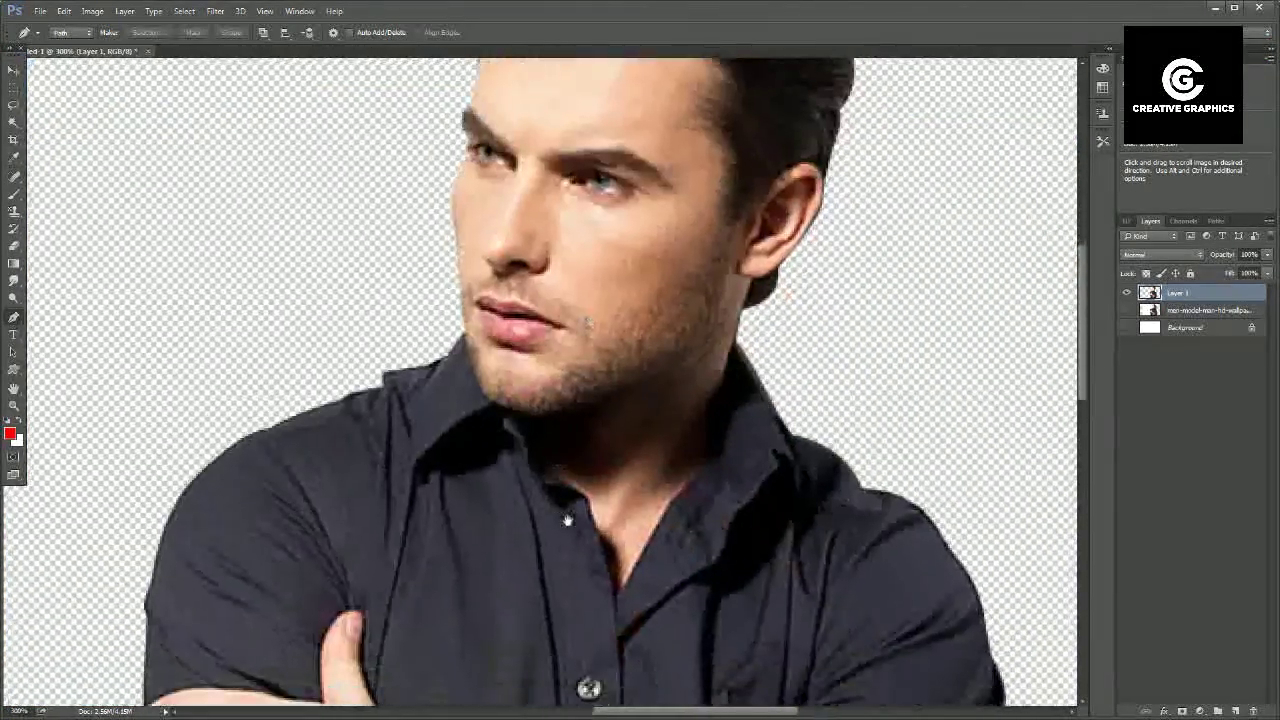
{"action": "scroll", "coordinate": [640, 300], "scroll_direction": "down", "scroll_amount": 5}
{"action": "scroll", "coordinate": [559, 177], "scroll_direction": "down", "scroll_amount": 5}
{"action": "scroll", "coordinate": [559, 177], "scroll_direction": "up", "scroll_amount": 1}
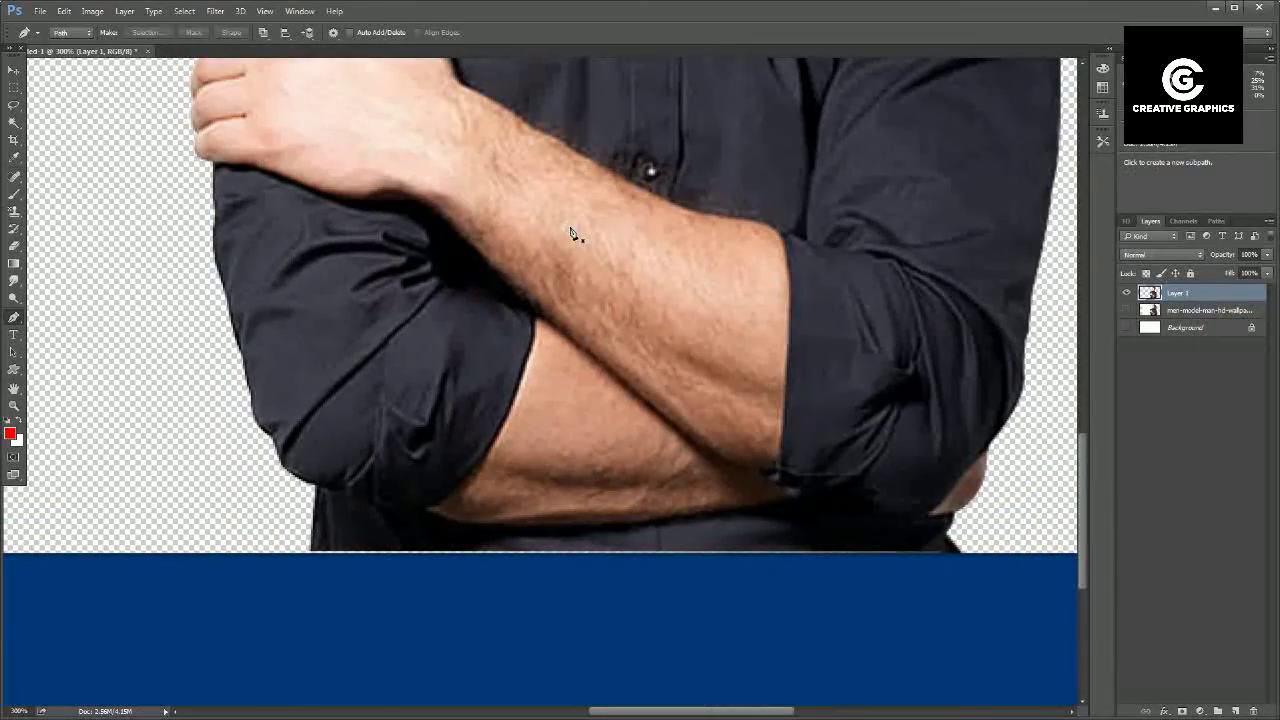
{"action": "key", "text": "ctrl+0"}
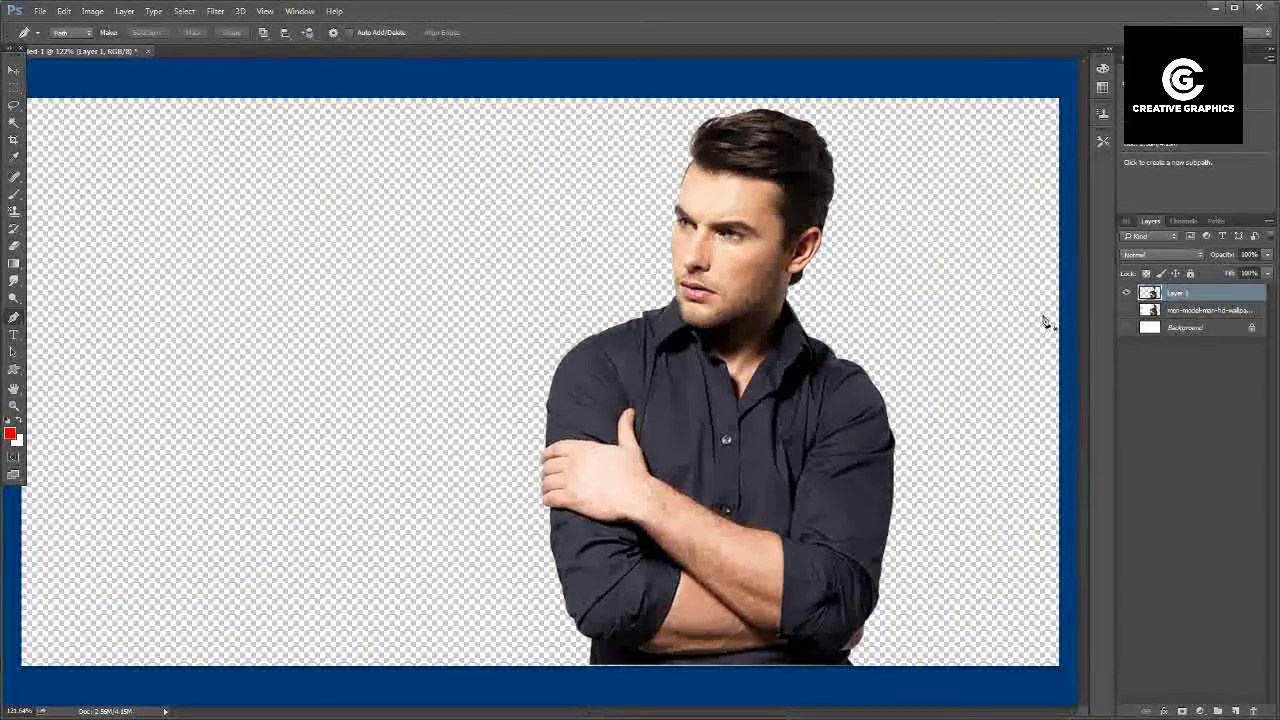
- Select and show the Background layer, try a red-to-white gradient, then fill it solid red
{"action": "left_click", "coordinate": [1192, 333]}
{"action": "left_click", "coordinate": [1127, 328]}
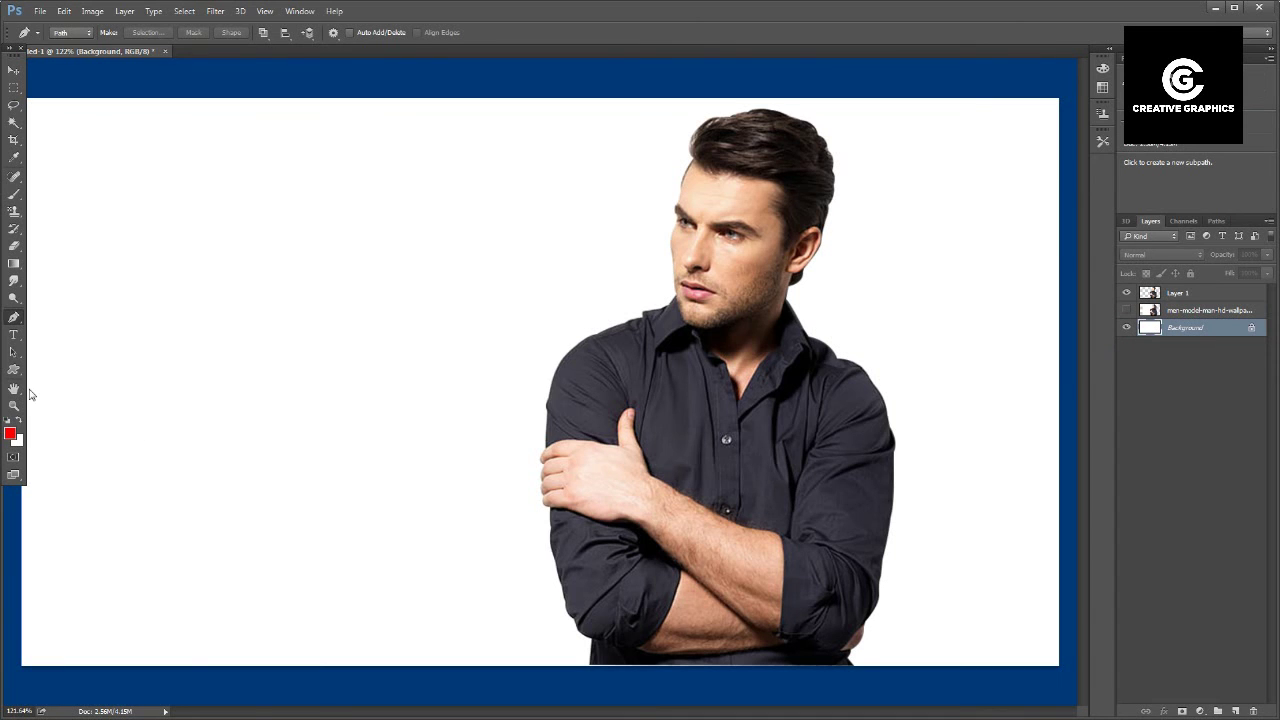
{"action": "left_click", "coordinate": [13, 263]}
{"action": "left_click_drag", "start_coordinate": [118, 265], "coordinate": [680, 312]}
{"action": "key", "text": "ctrl+z"}
{"action": "left_click_drag", "start_coordinate": [971, 289], "coordinate": [82, 256]}
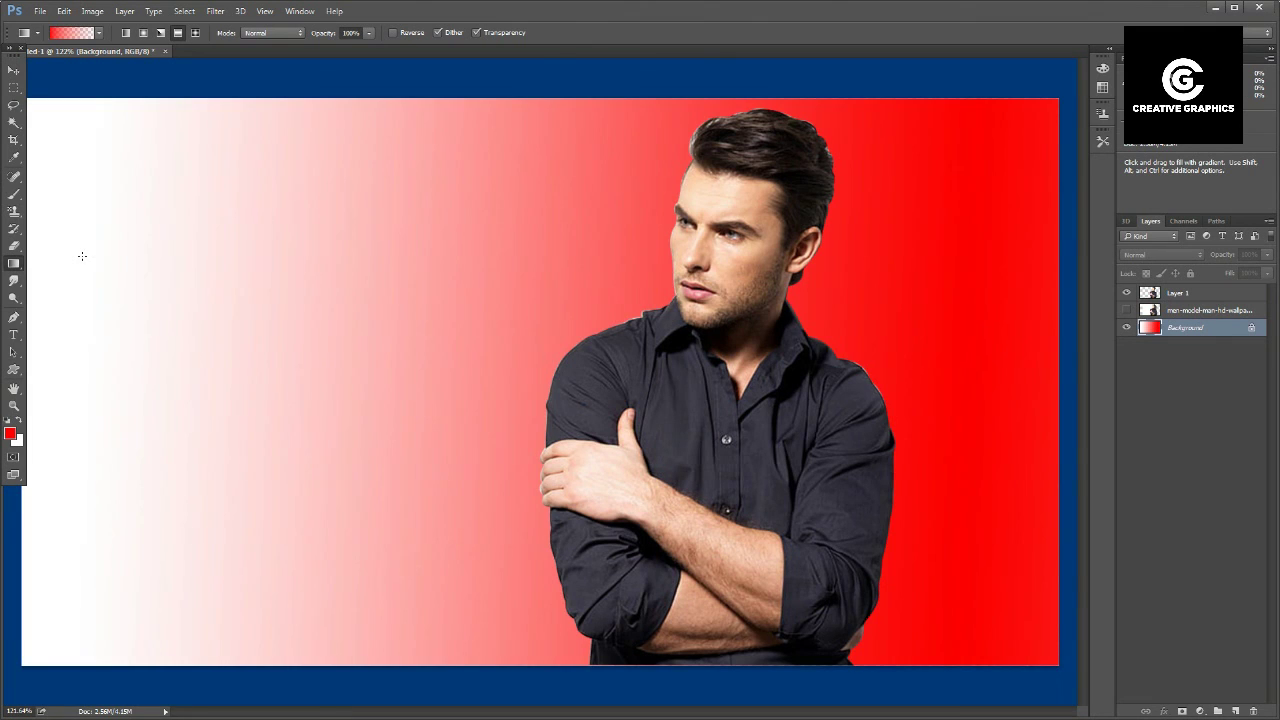
{"action": "key", "text": "alt+BackSpace"}
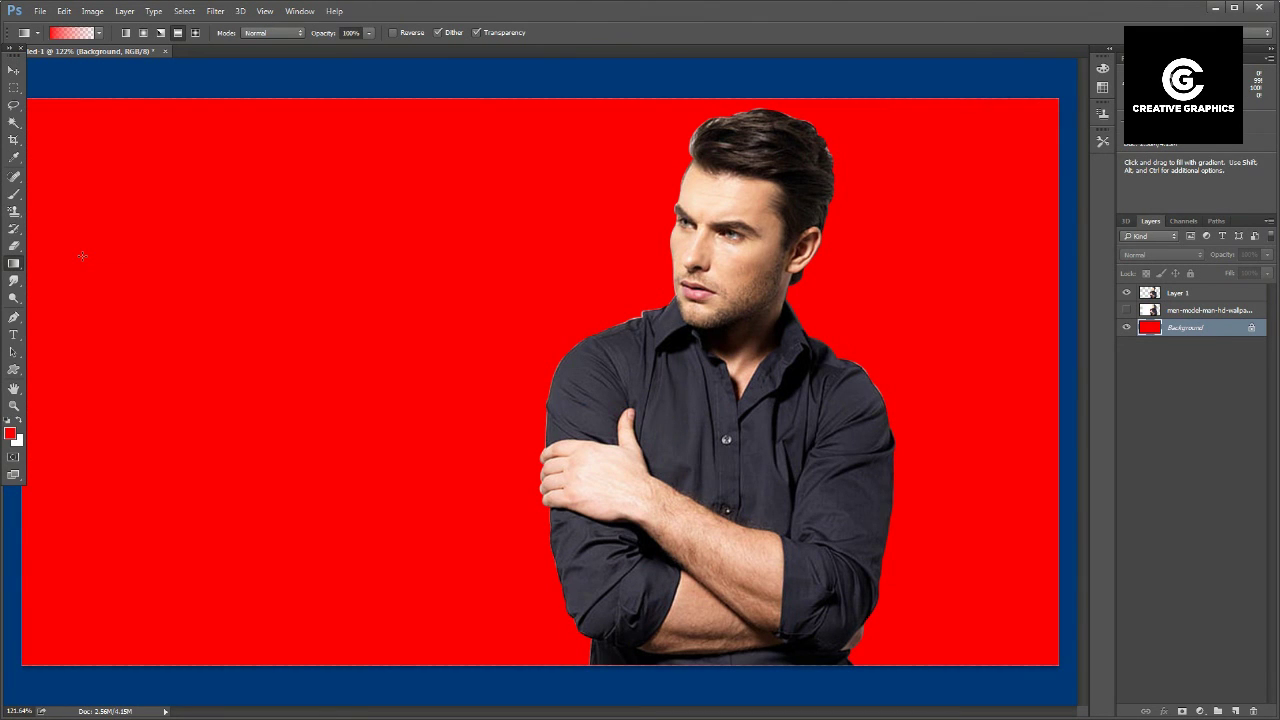
- Refill the Background layer with a deep purple foreground colour
{"action": "left_click", "coordinate": [10, 432]}
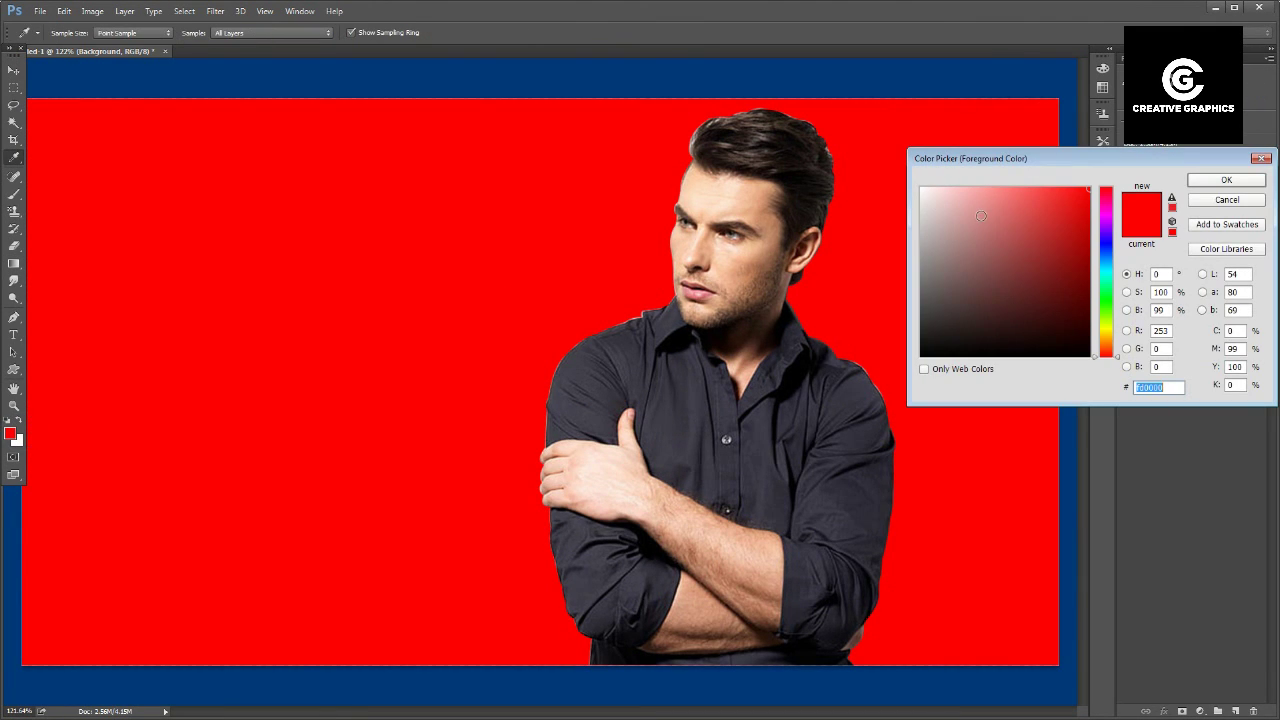
{"action": "left_click", "coordinate": [1105, 234]}
{"action": "left_click", "coordinate": [1083, 254]}
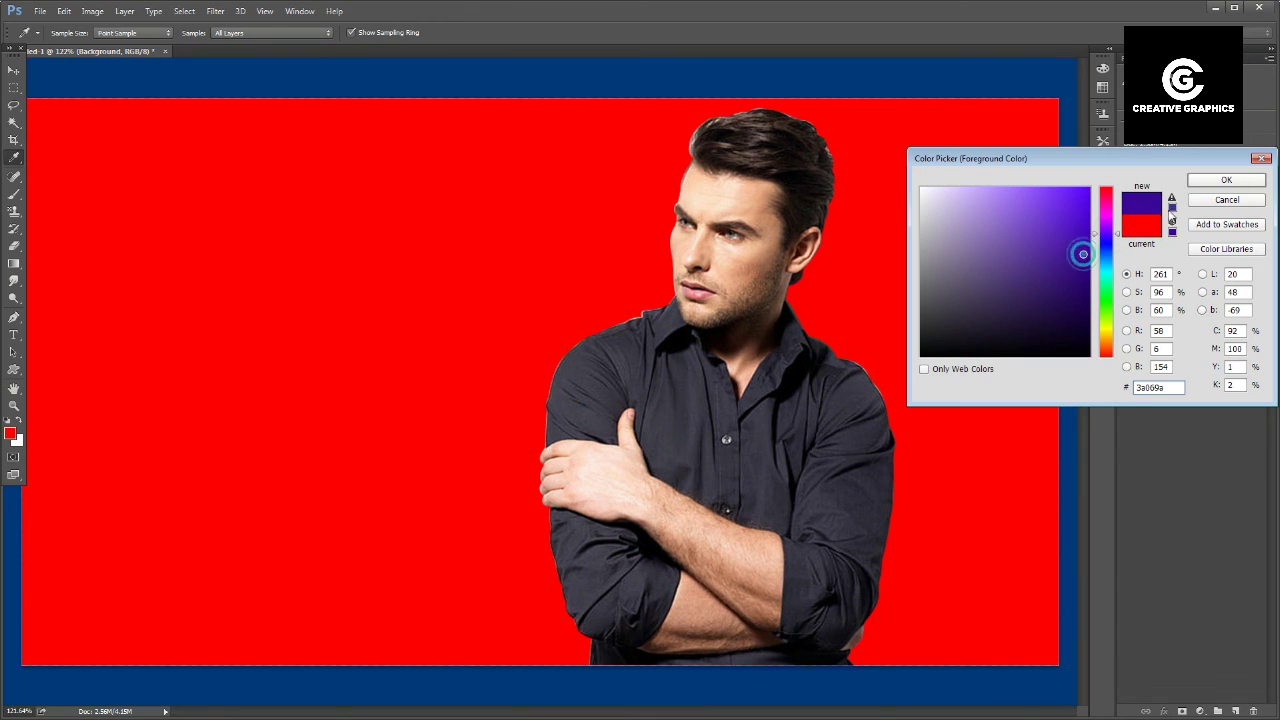
{"action": "left_click", "coordinate": [1224, 180]}
{"action": "key", "text": "alt+BackSpace"}
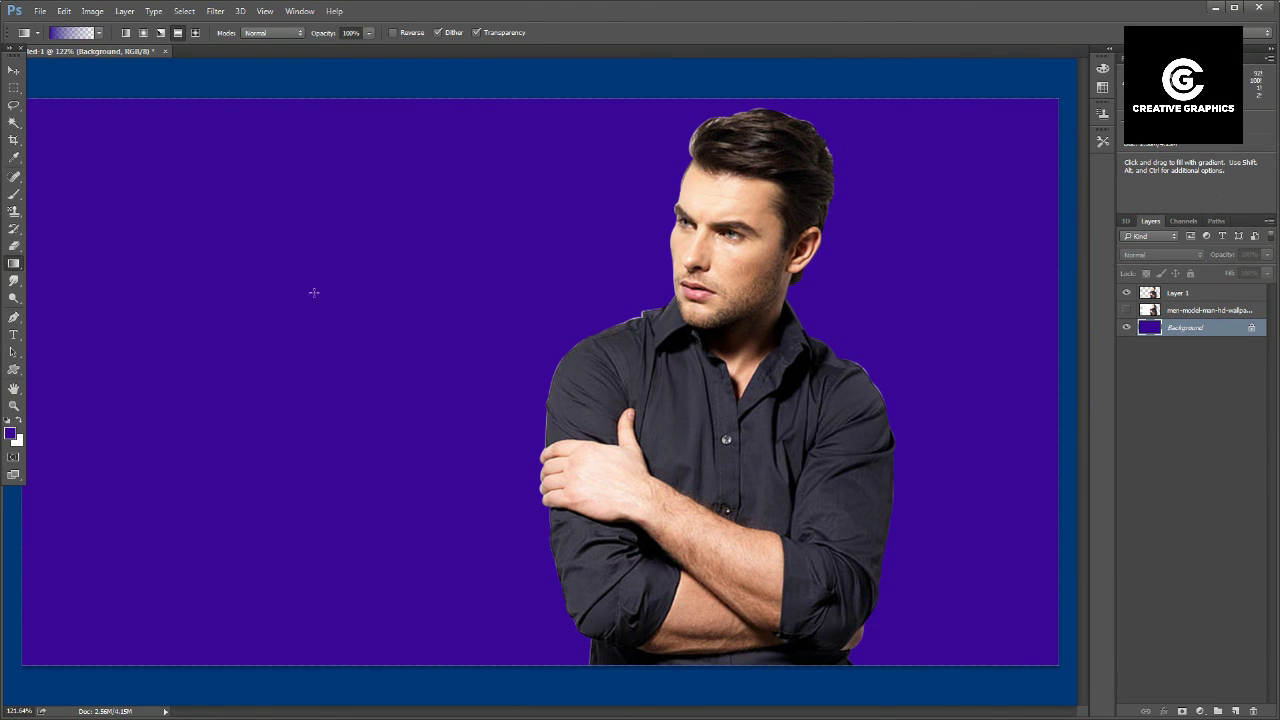
- Refill the Background layer with a light pink colour instead
{"action": "left_click", "coordinate": [10, 432]}
{"action": "left_click_drag", "start_coordinate": [1098, 250], "coordinate": [1100, 205]}
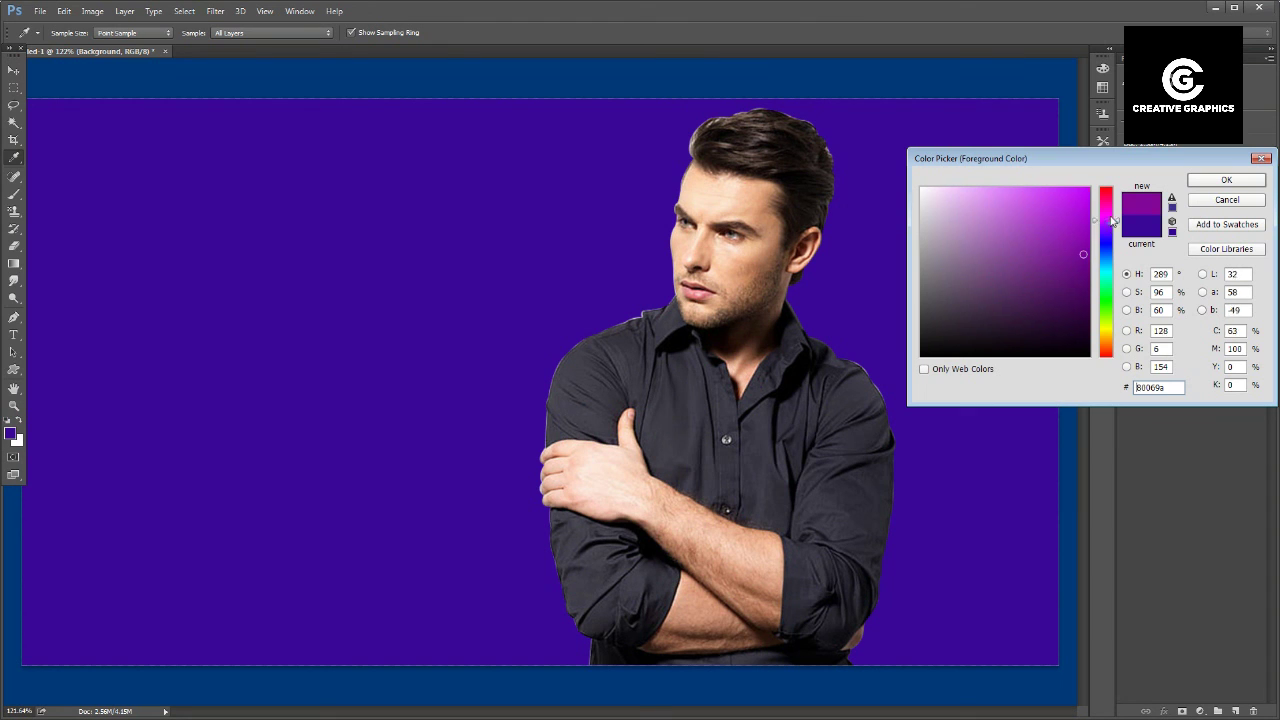
{"action": "left_click", "coordinate": [978, 191]}
{"action": "key", "text": "Return"}
{"action": "key", "text": "g"}
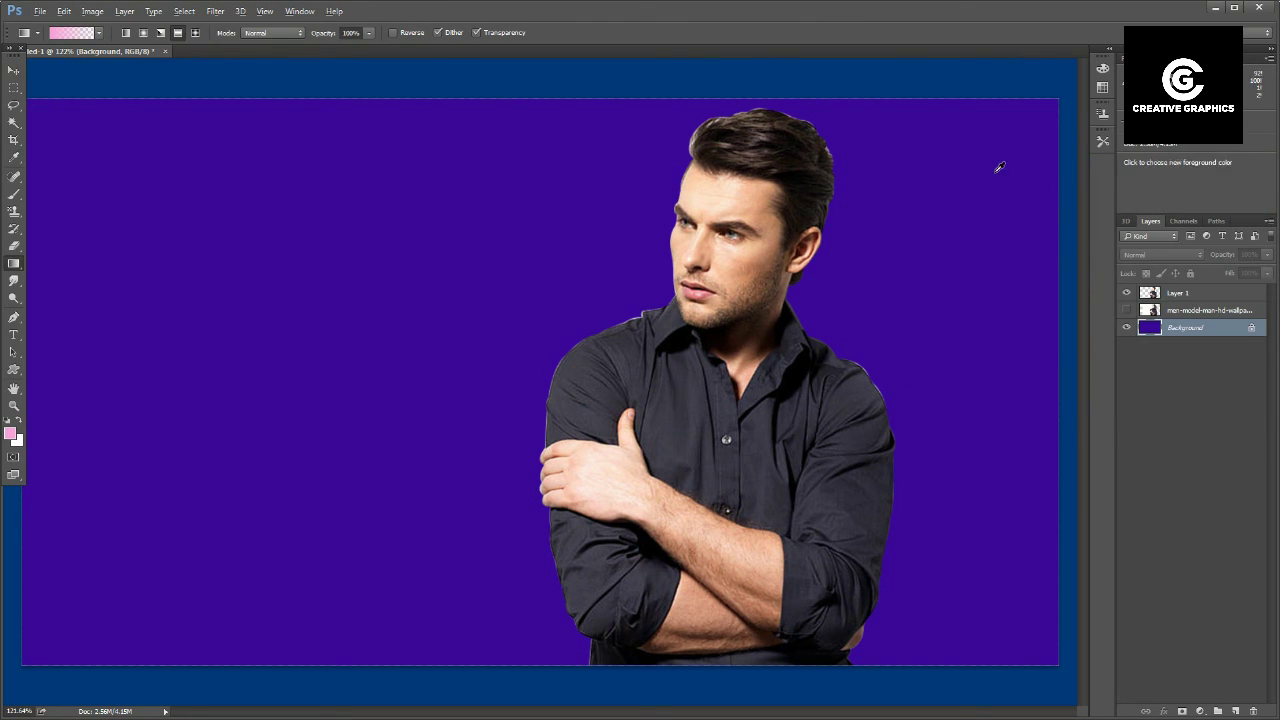
{"action": "key", "text": "alt+BackSpace"}
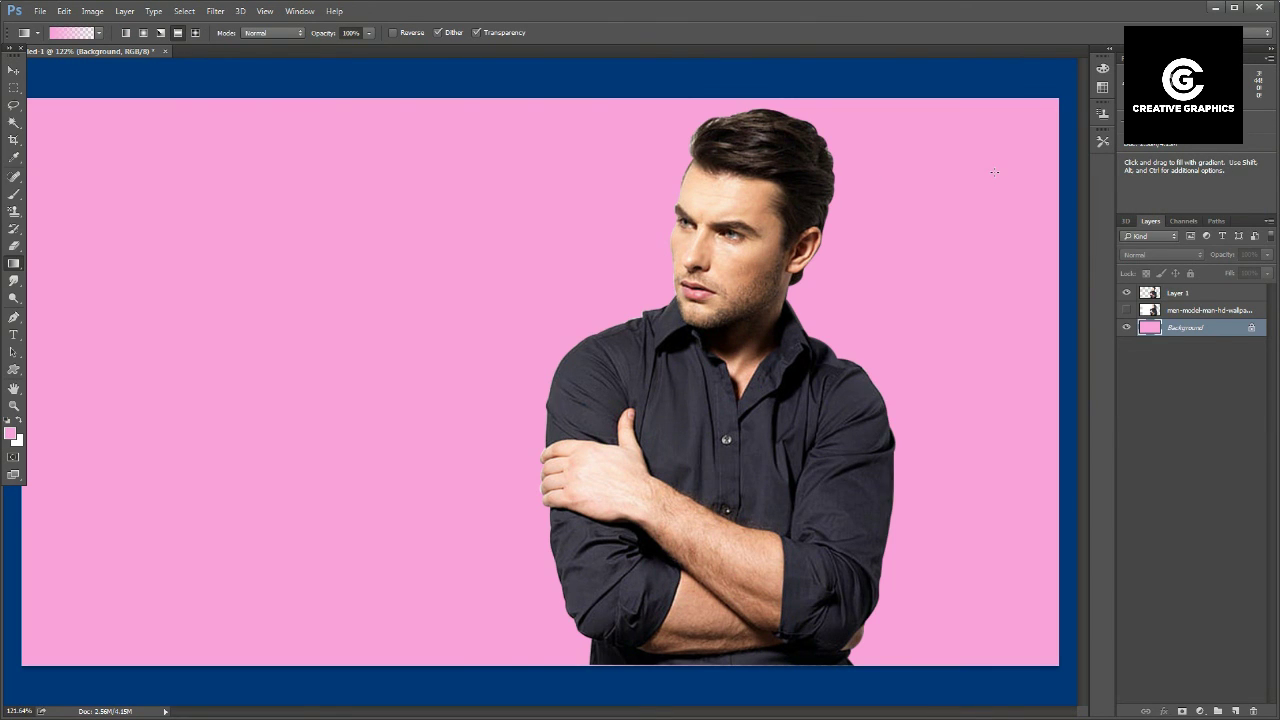
- Refill the Background layer with a vivid hot magenta colour
{"action": "left_click", "coordinate": [14, 436]}
{"action": "left_click", "coordinate": [1019, 245]}
{"action": "key", "text": "Return"}
{"action": "key", "text": "alt+BackSpace"}
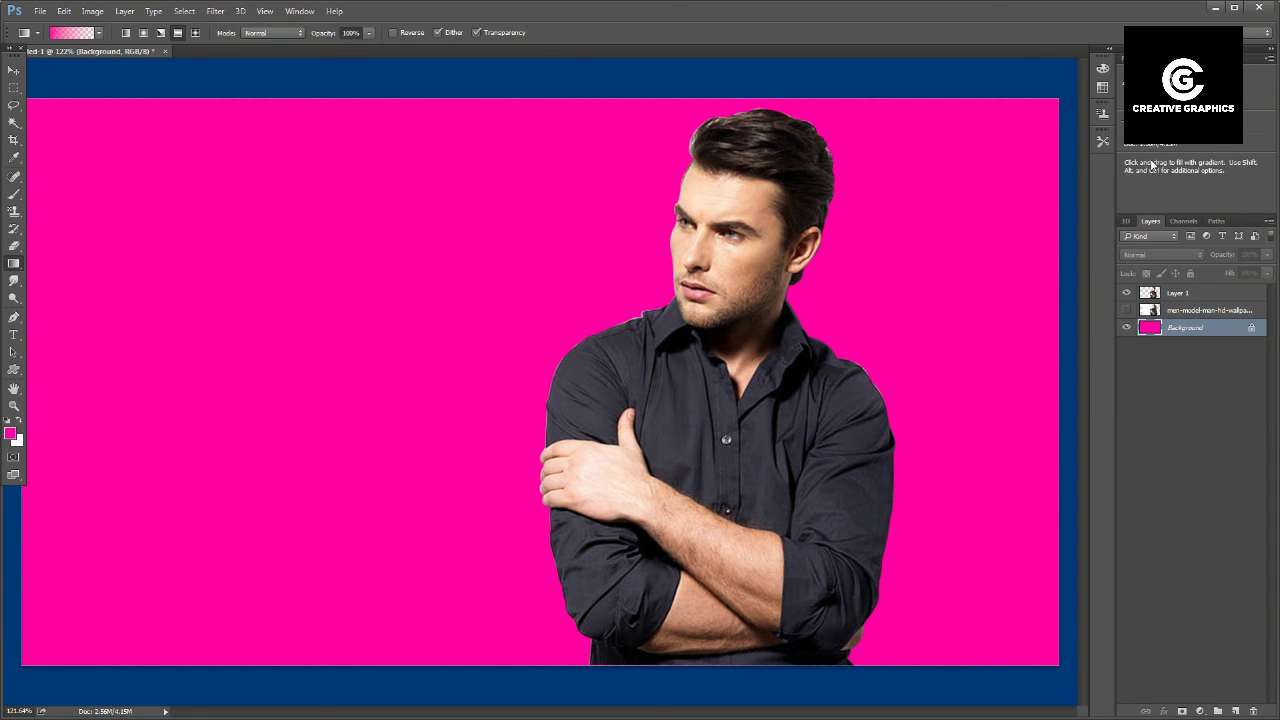